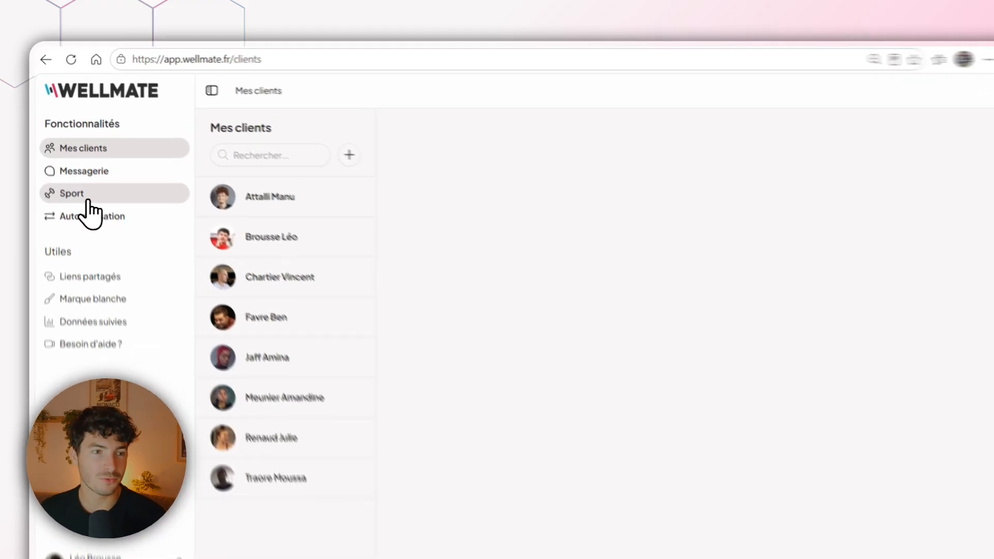
# - Start creating a new training session (Séance) in the Sport section
pyautogui.click(68, 180)
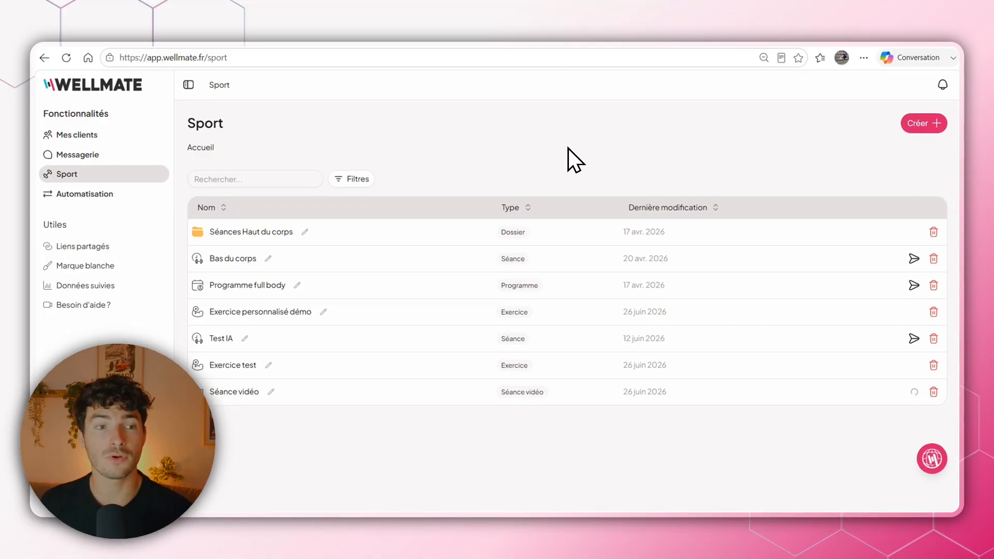
pyautogui.click(920, 126)
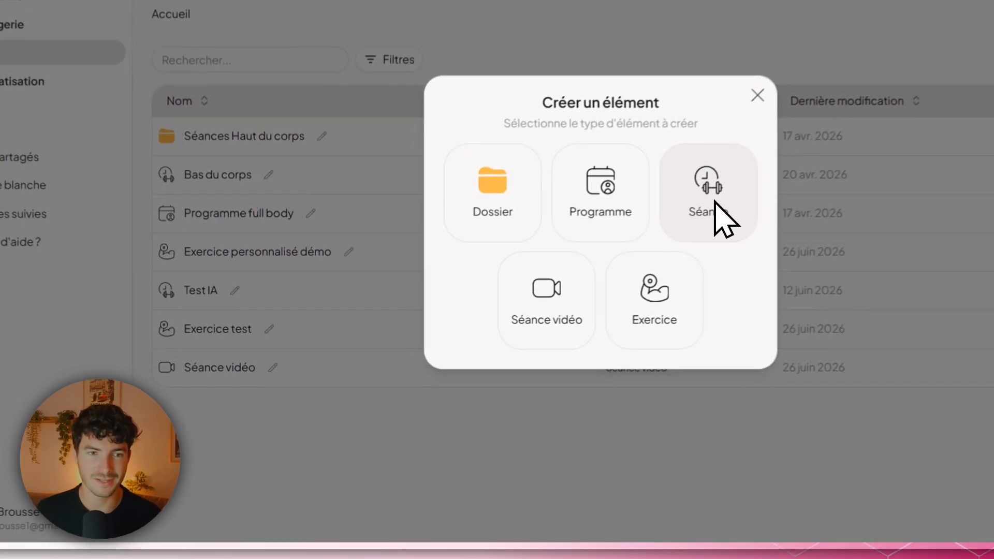
pyautogui.click(716, 202)
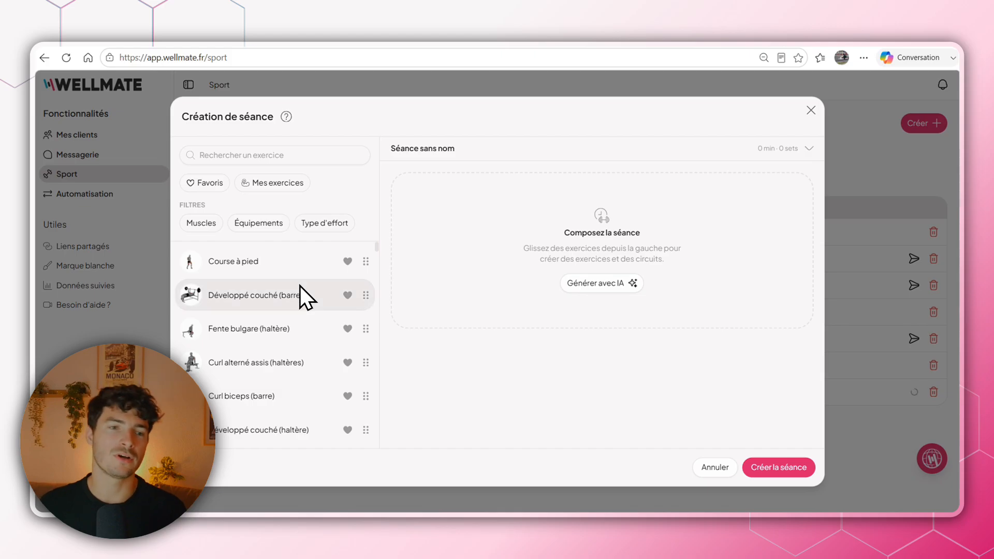
# - Mark the Burpee exercise as a favourite in the exercise library
pyautogui.scroll(-2, 302, 282)
pyautogui.scroll(-6, 302, 283)
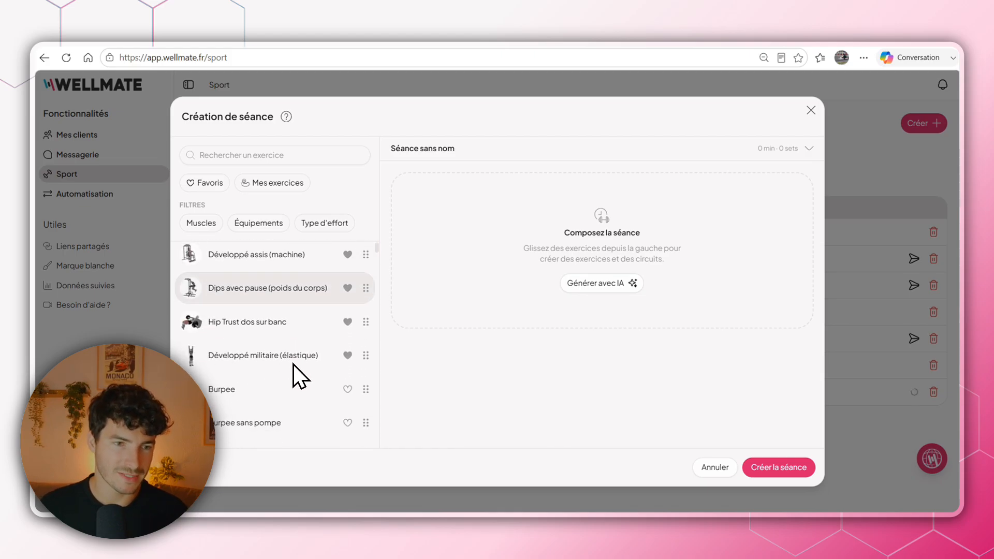
pyautogui.scroll(6, 293, 364)
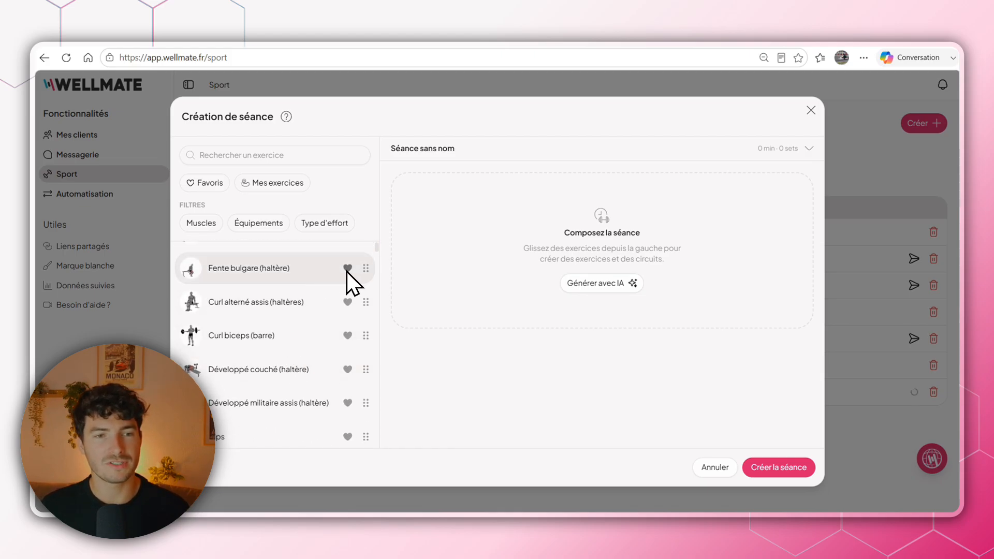
pyautogui.scroll(-6, 326, 290)
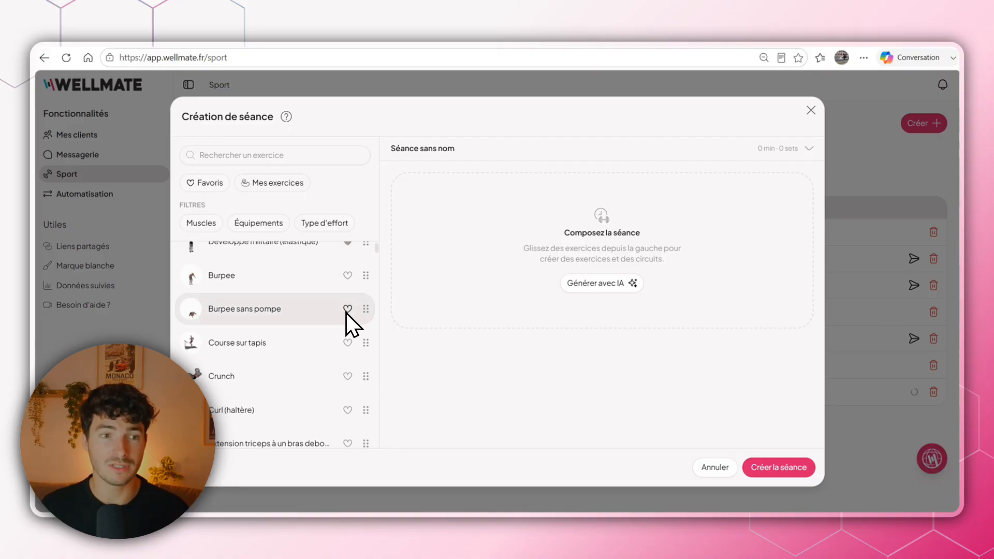
pyautogui.click(348, 274)
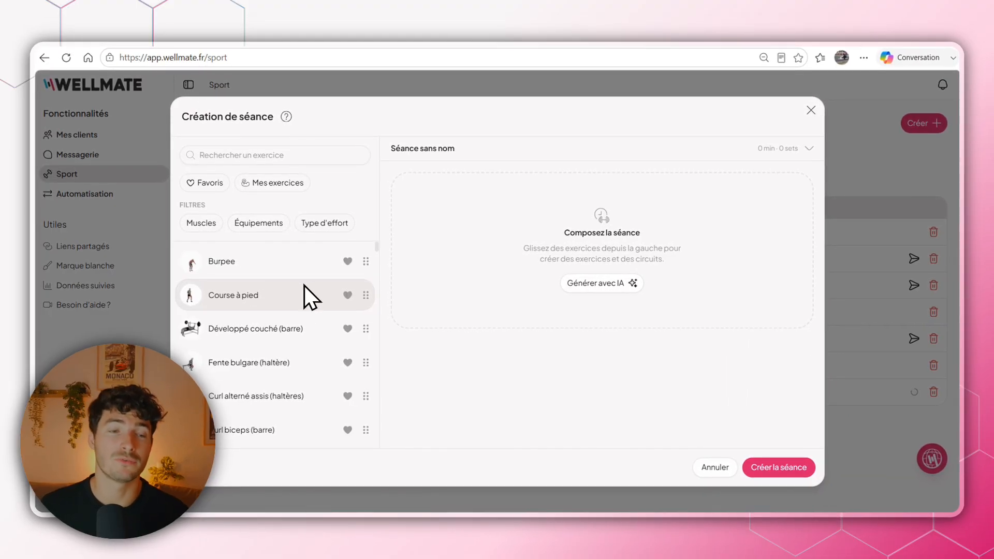
# - Look over the favourites at the start of the exercise list, search the library for "squat", and clear the search
pyautogui.scroll(-4, 309, 280)
pyautogui.scroll(-5, 299, 347)
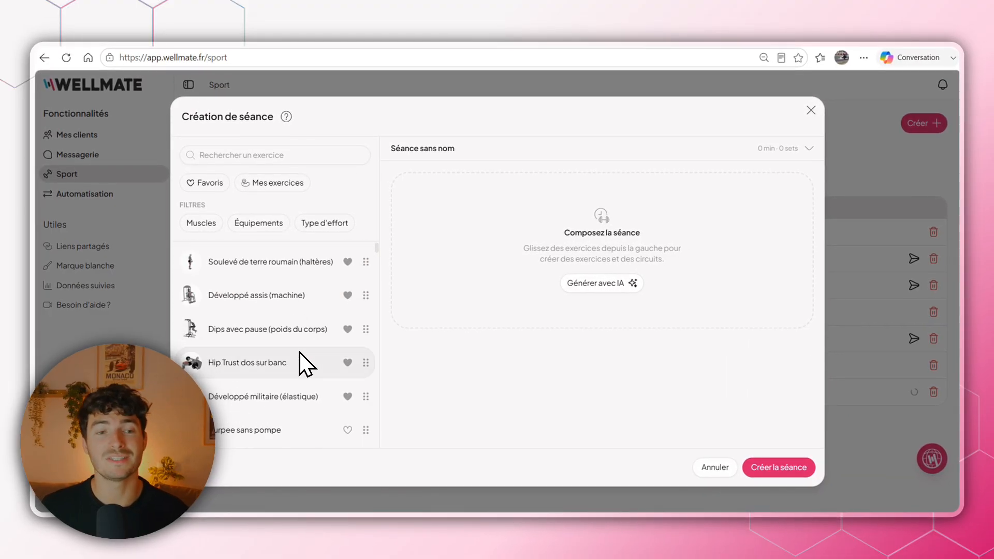
pyautogui.scroll(8, 302, 357)
pyautogui.scroll(2, 304, 361)
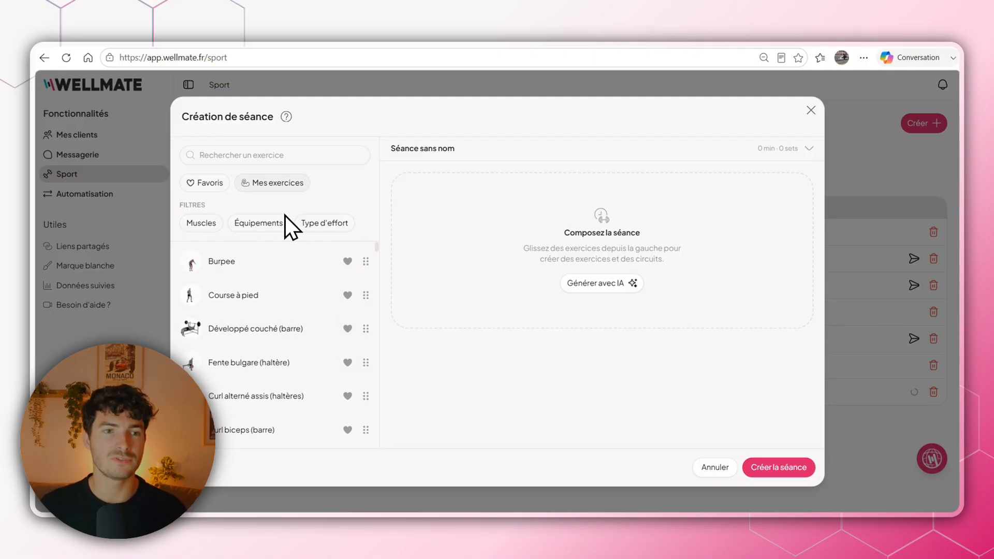
pyautogui.write('squat')
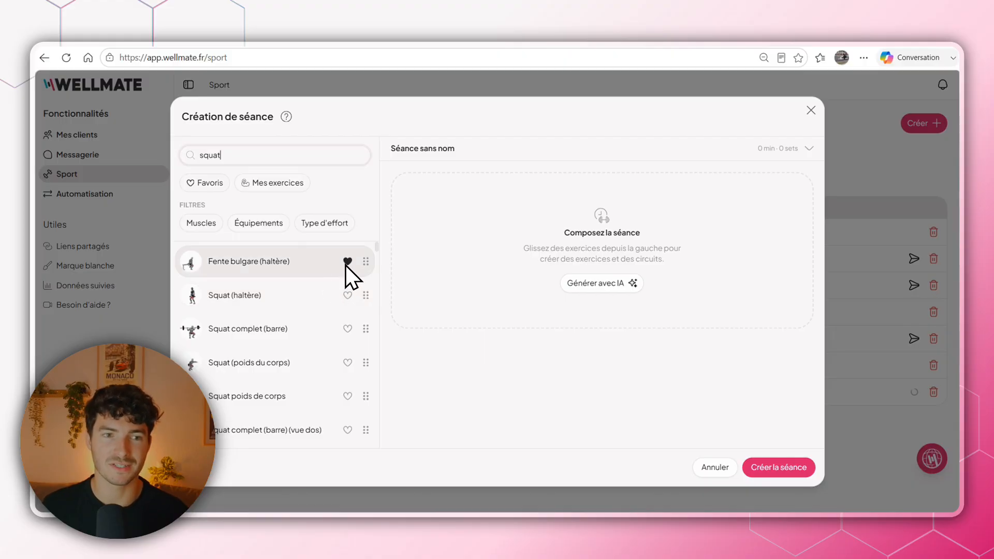
pyautogui.press('BackSpace')
pyautogui.press('BackSpace')
pyautogui.press('BackSpace')
pyautogui.press('BackSpace')
pyautogui.press('BackSpace')
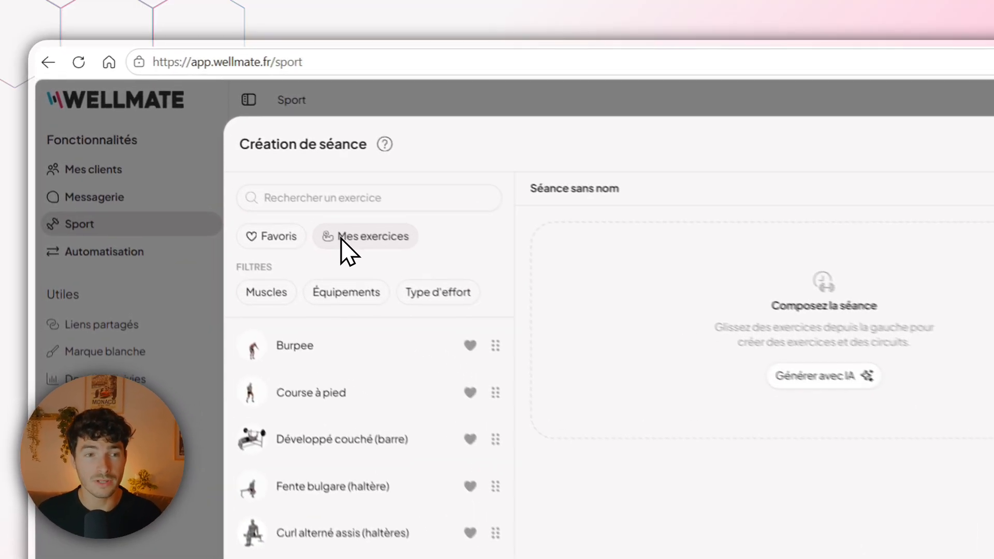
# - Examine the list of personal exercises and the muscle, equipment and effort type filter options of the exercise library
pyautogui.click(257, 184)
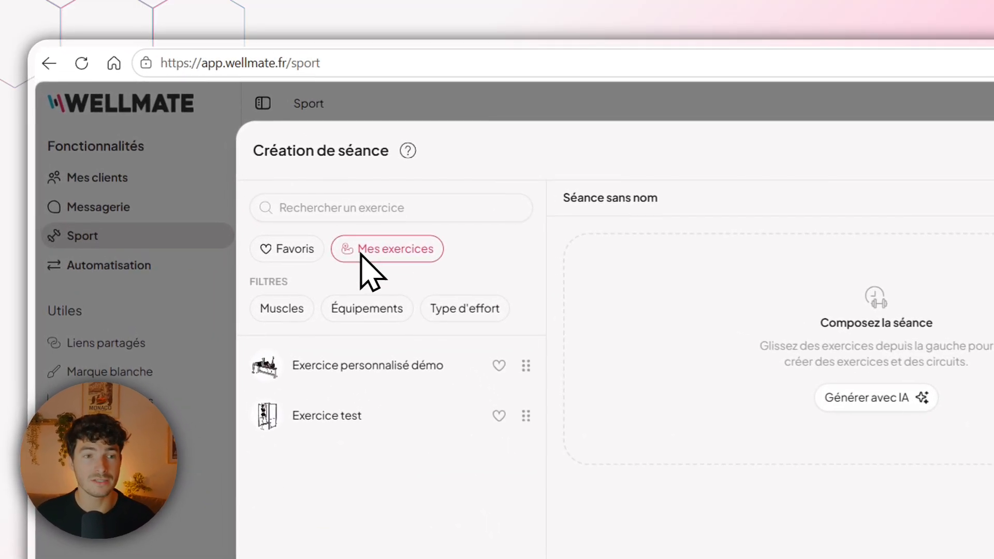
pyautogui.click(396, 252)
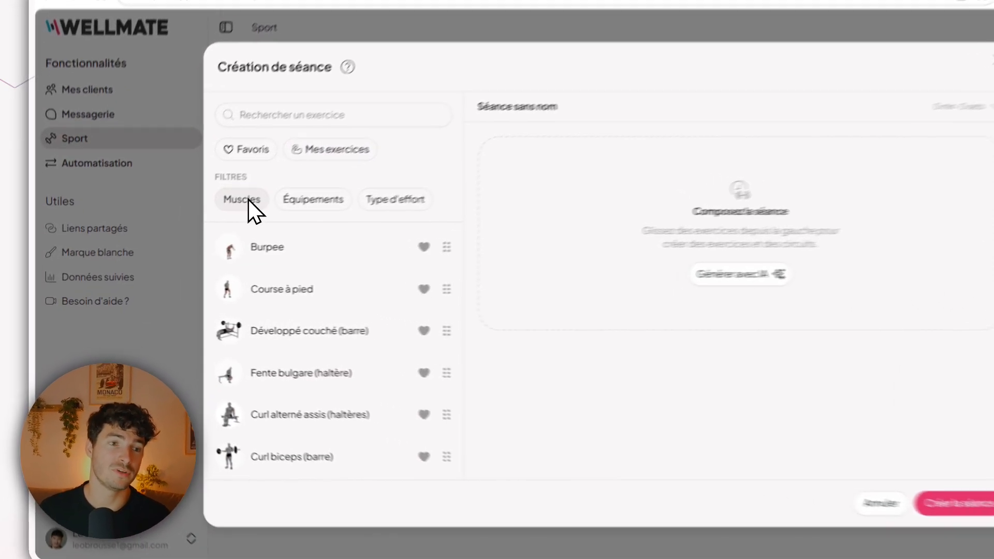
pyautogui.click(206, 223)
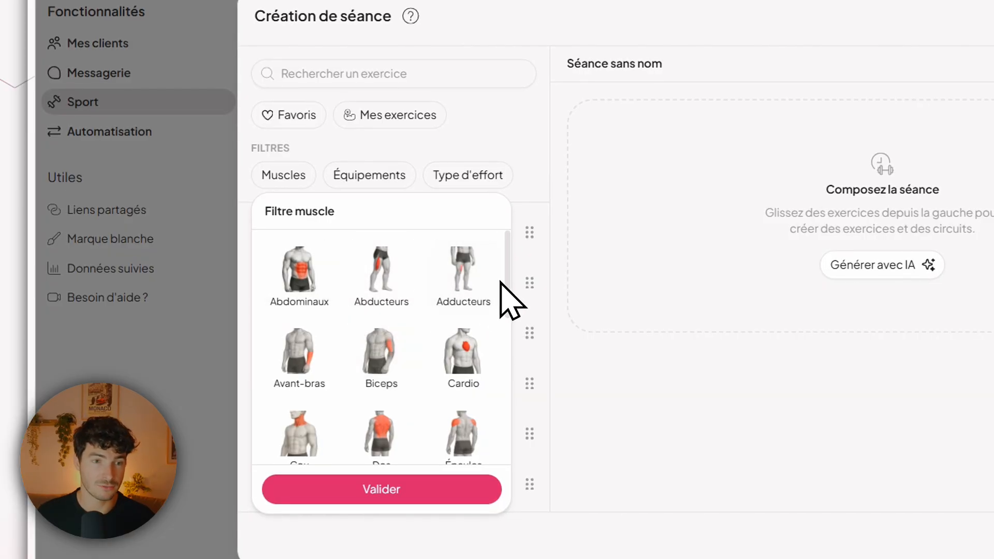
pyautogui.scroll(-2, 505, 290)
pyautogui.moveTo(507, 294); pyautogui.dragTo(503, 259)
pyautogui.click(369, 175)
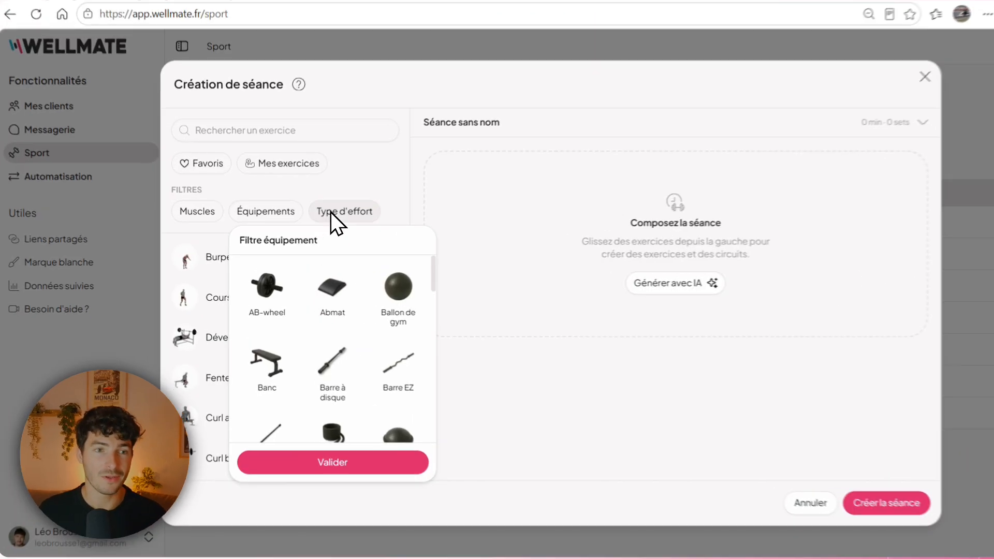
pyautogui.click(324, 223)
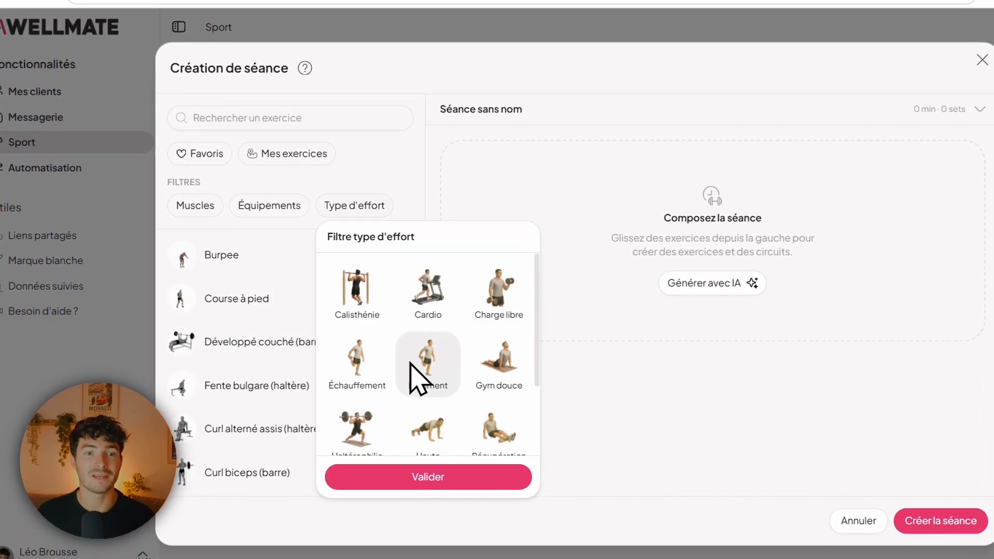
pyautogui.click(395, 188)
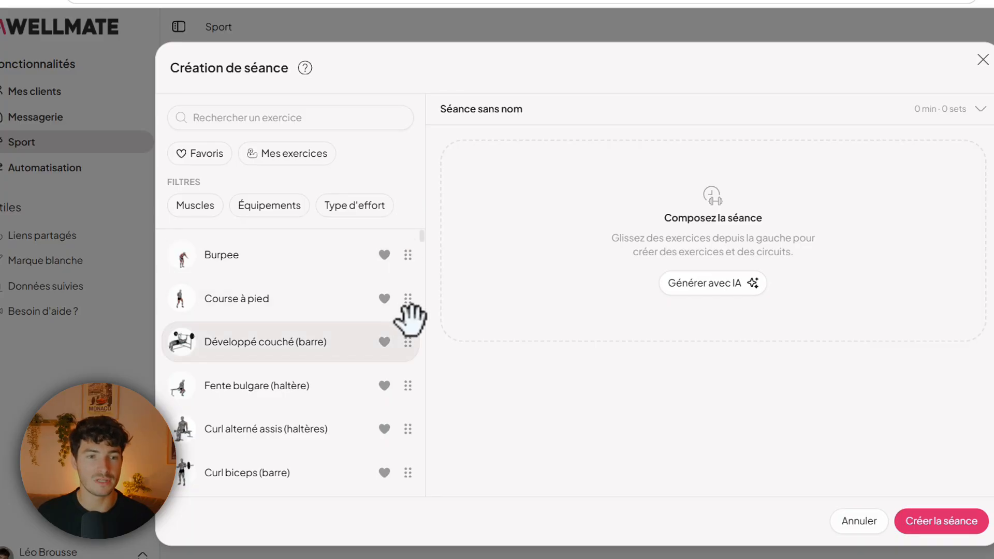
# - Add Développé couché (barre), Fente bulgare (haltère) and Curl alterné assis (haltères) to the session, moving the curl up to second place
pyautogui.moveTo(408, 342); pyautogui.dragTo(628, 328)
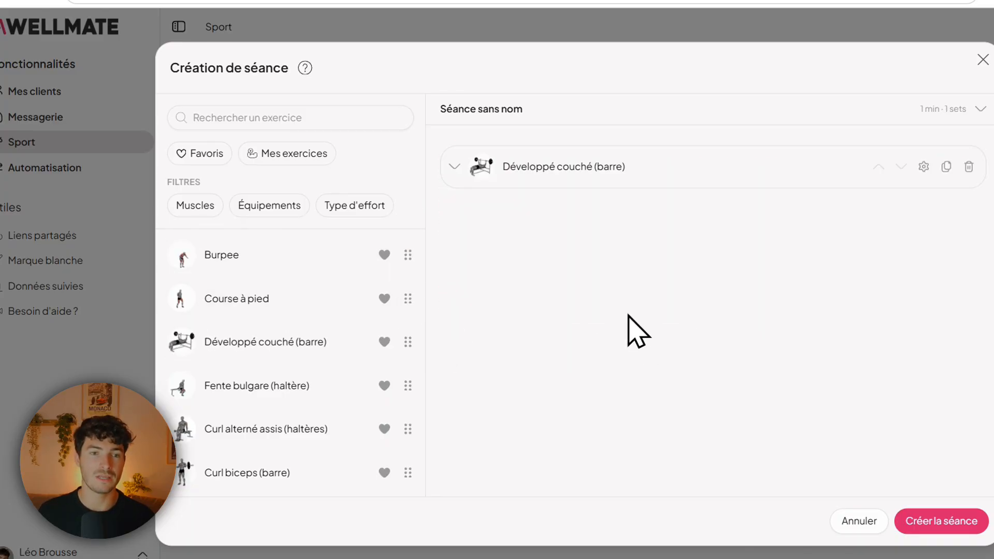
pyautogui.moveTo(406, 383); pyautogui.dragTo(661, 270)
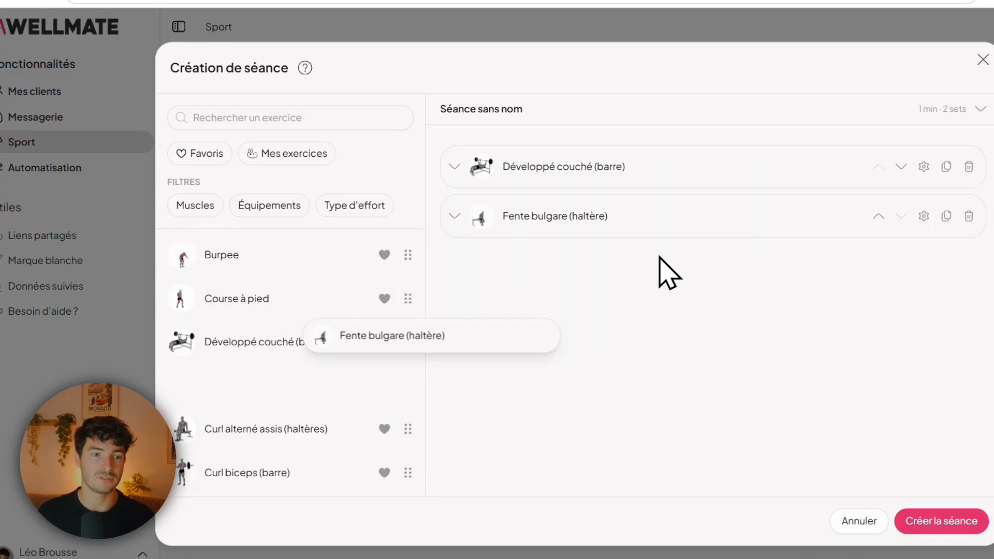
pyautogui.moveTo(408, 428); pyautogui.dragTo(661, 280)
pyautogui.moveTo(624, 217); pyautogui.dragTo(629, 228)
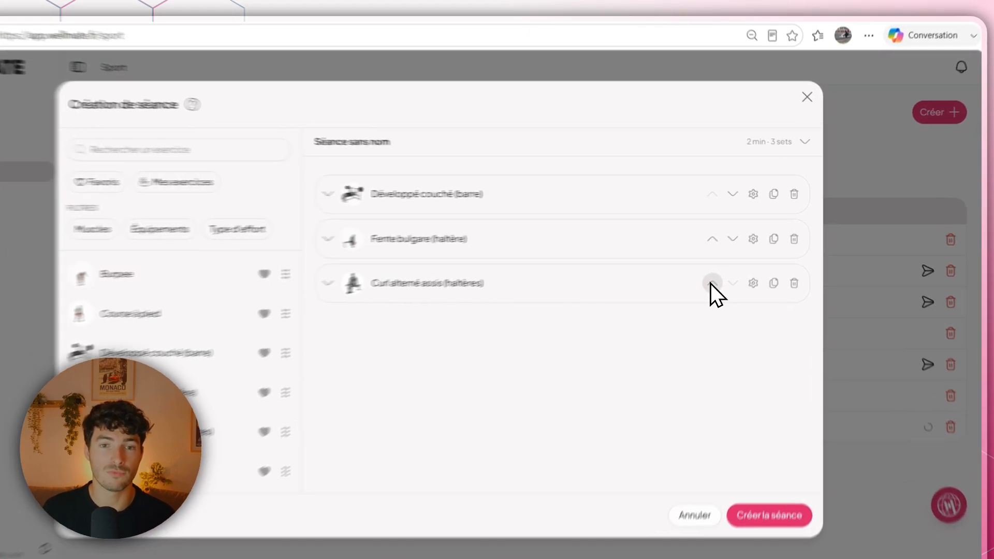
pyautogui.click(730, 269)
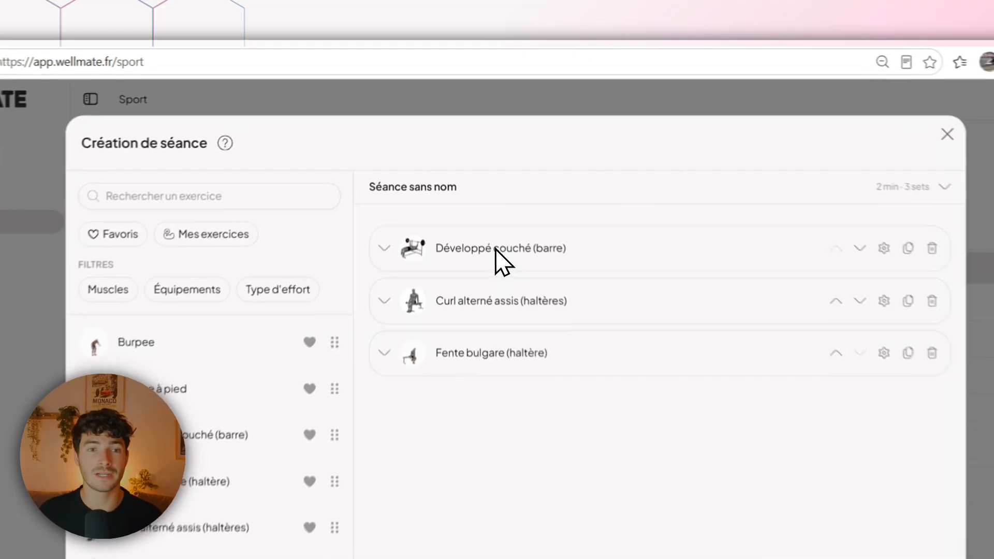
# - Expand Développé couché (barre), examine the metric, constraint and resistance options in its settings, and save them unchanged
pyautogui.click(484, 193)
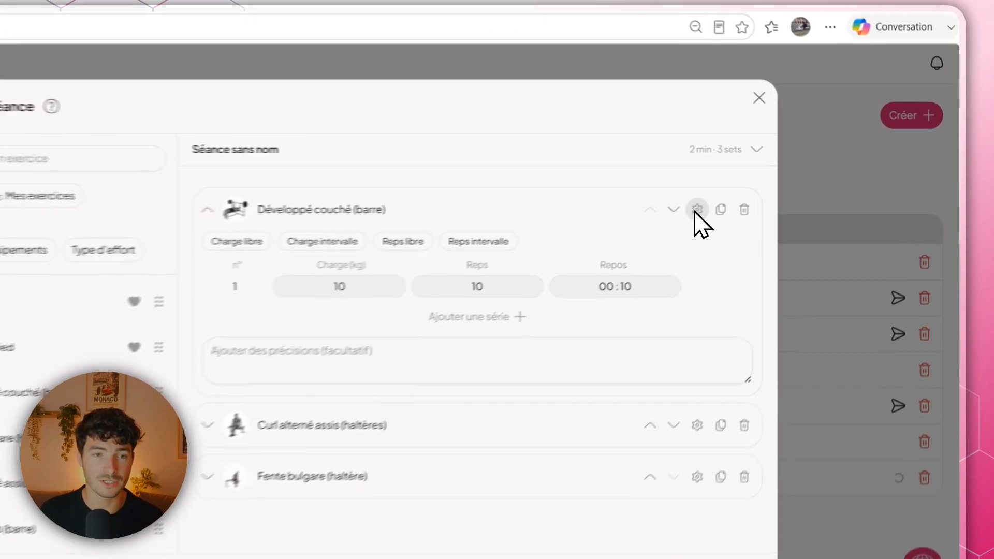
pyautogui.click(764, 193)
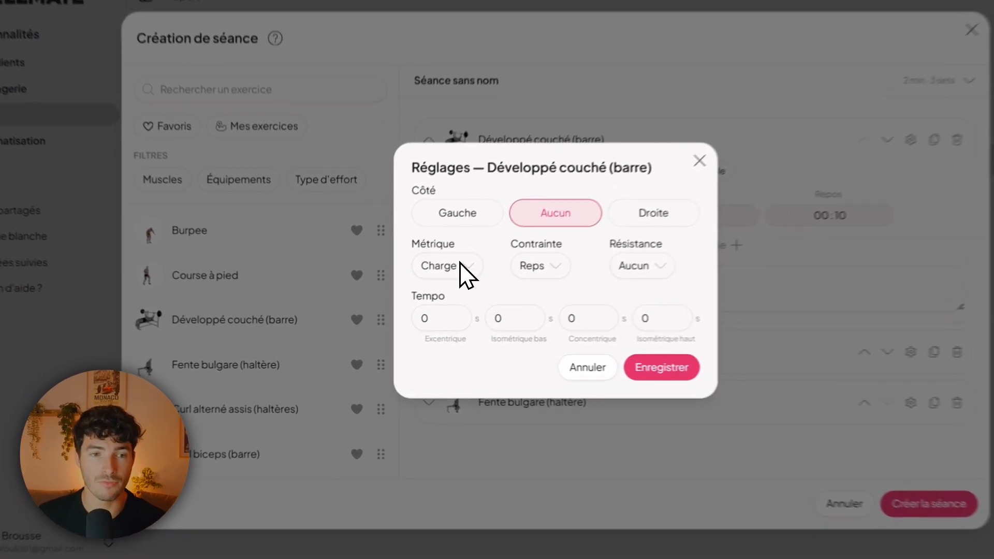
pyautogui.click(422, 287)
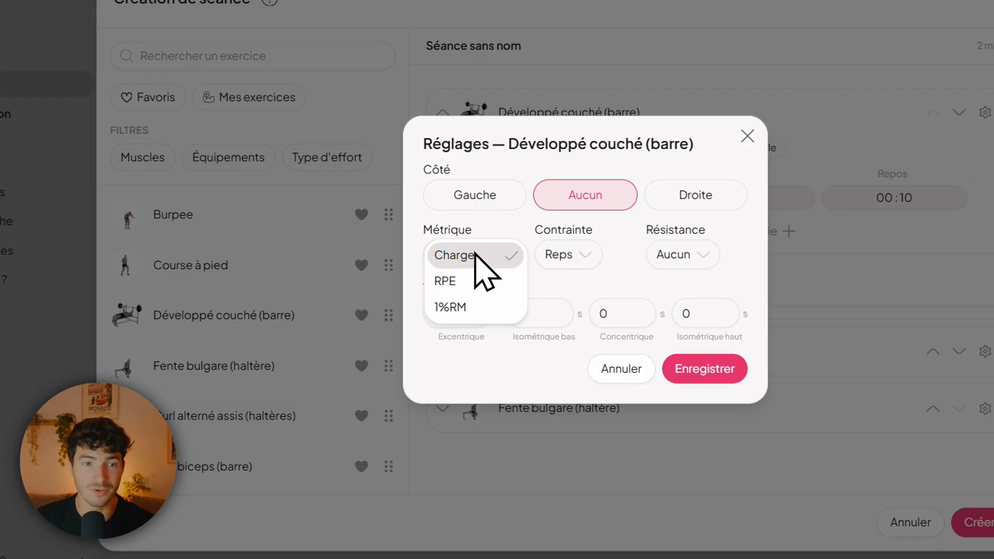
pyautogui.click(566, 300)
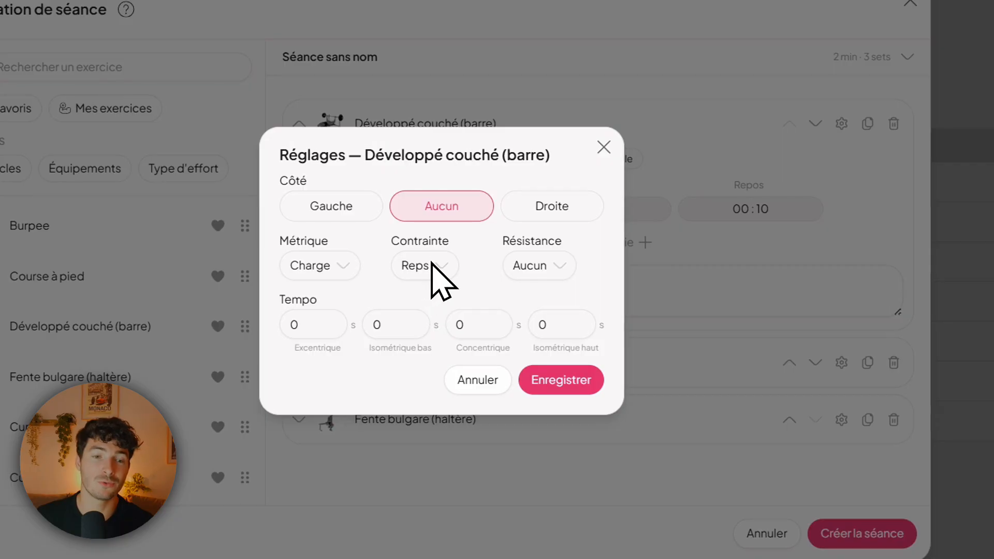
pyautogui.click(434, 268)
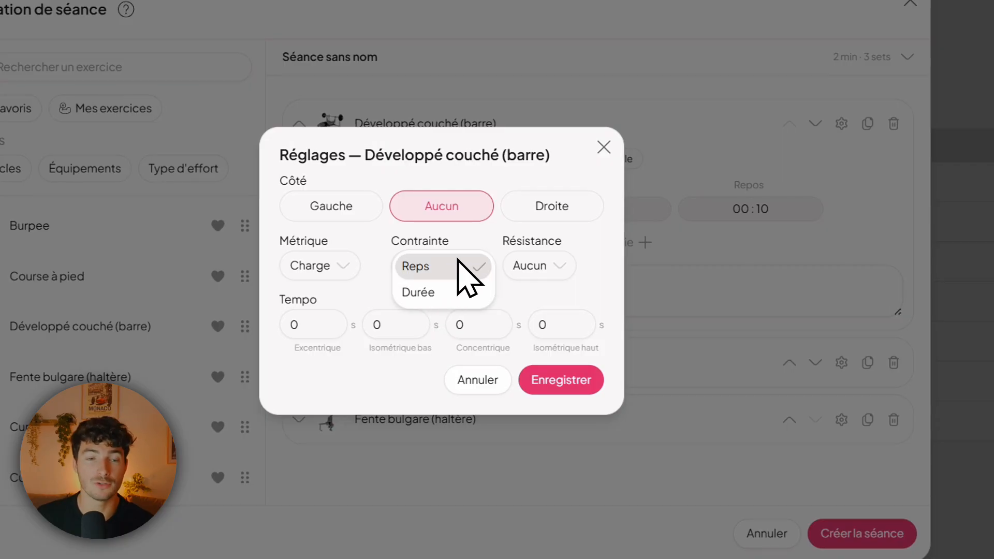
pyautogui.click(533, 284)
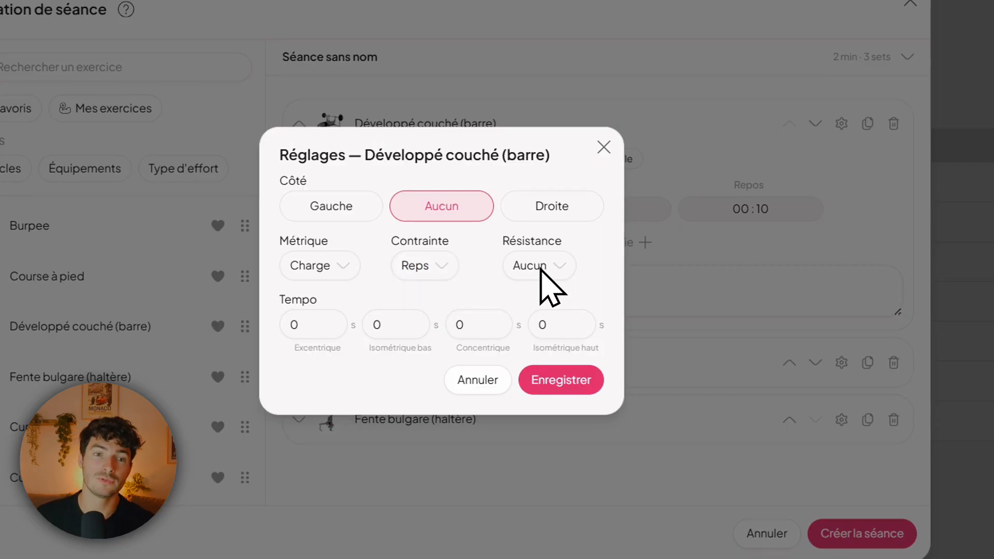
pyautogui.click(556, 266)
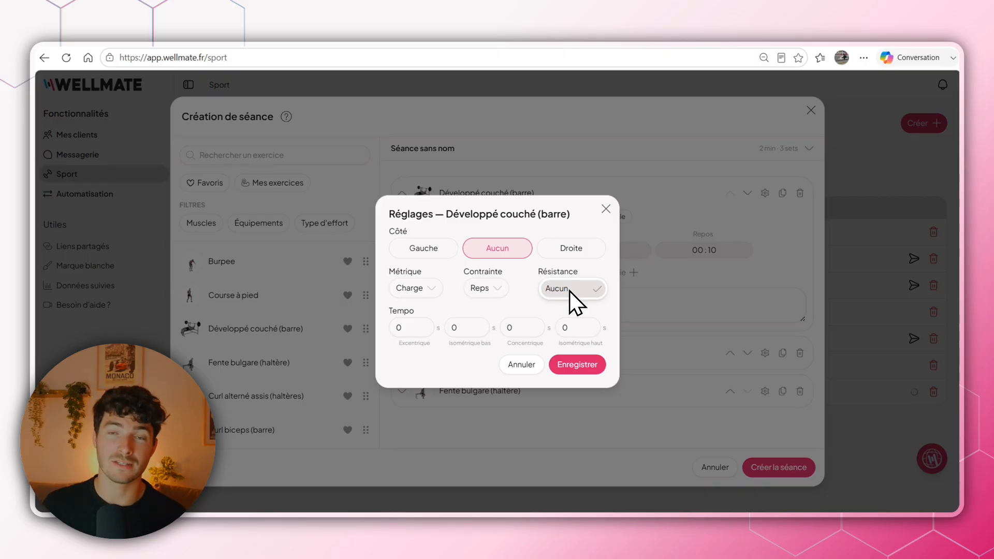
pyautogui.click(570, 291)
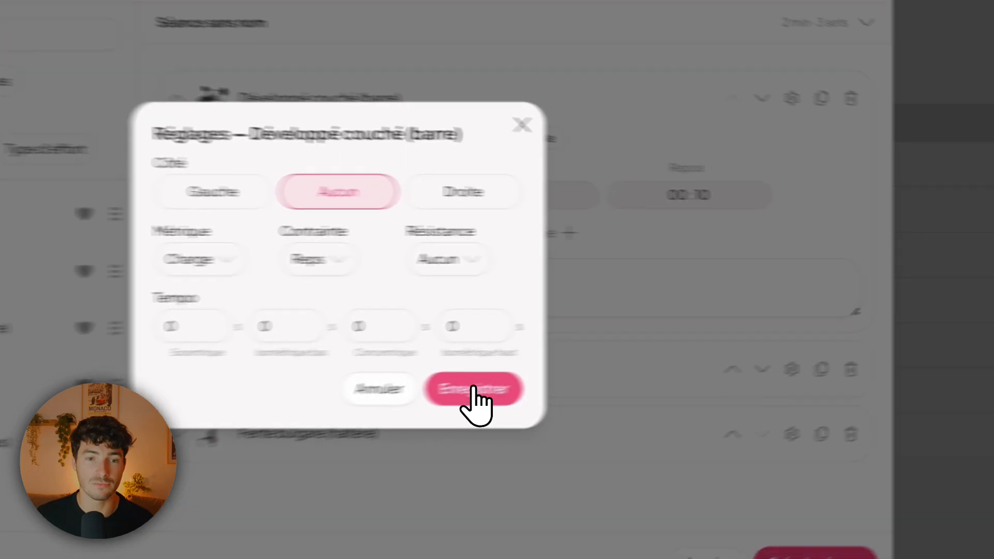
pyautogui.click(646, 375)
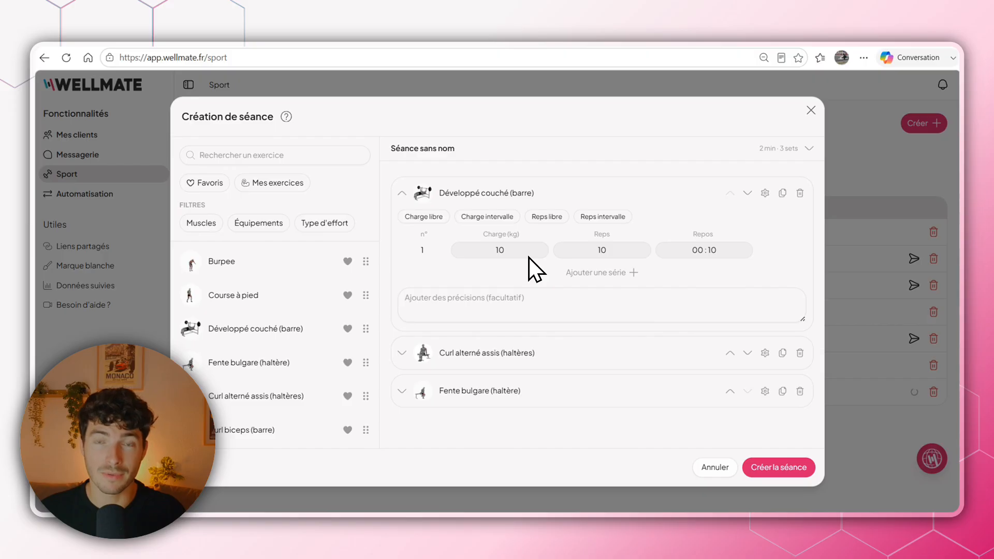
# - Set the load of the first Développé couché (barre) set to 50 kg
pyautogui.click(507, 255)
pyautogui.click(564, 251)
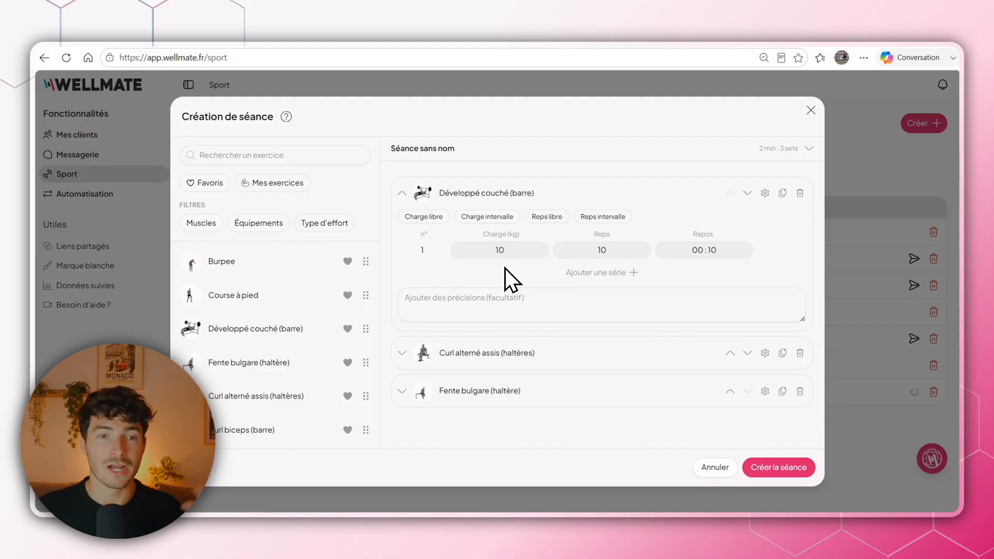
pyautogui.click(505, 255)
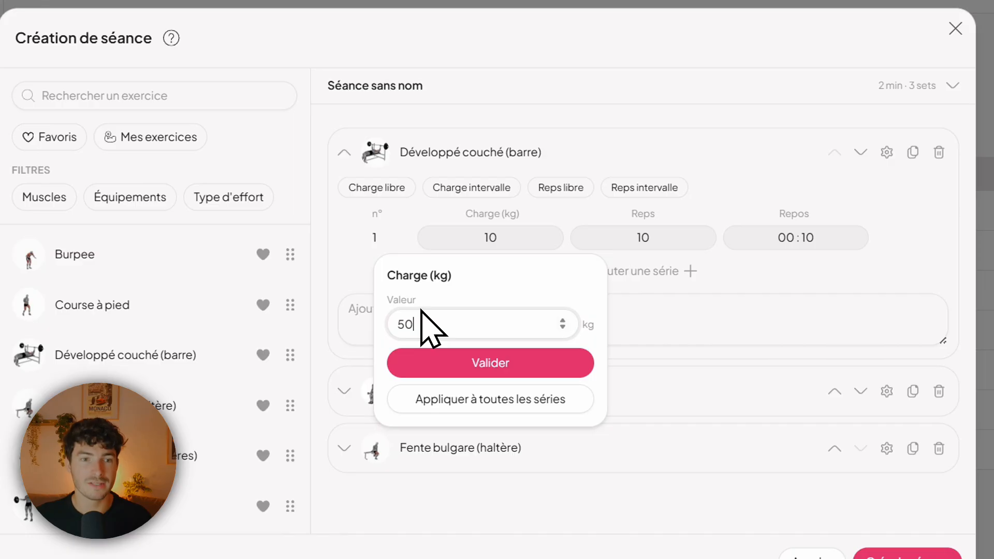
pyautogui.click(580, 360)
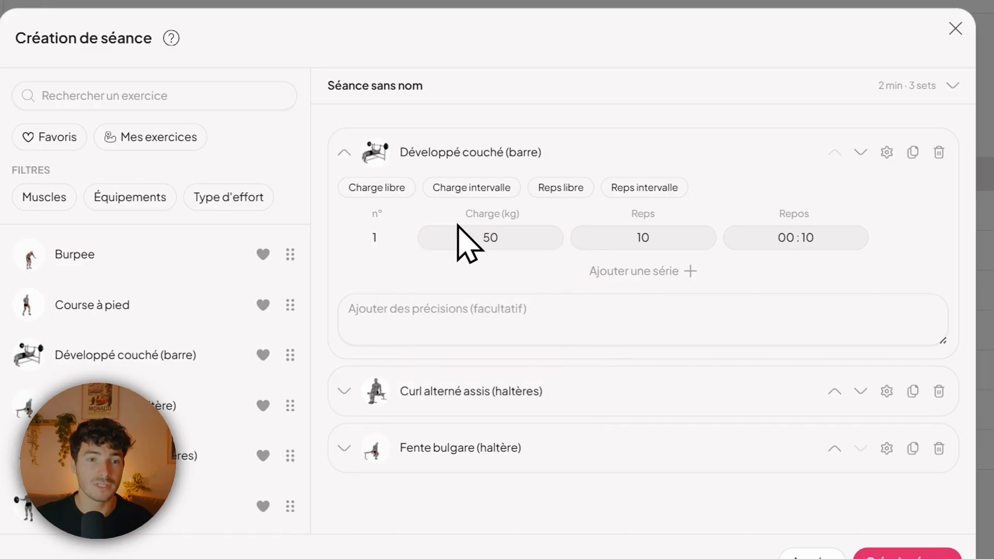
# - Switch the load of Développé couché (barre) to an interval and set it to 45–50 kg
pyautogui.click(387, 189)
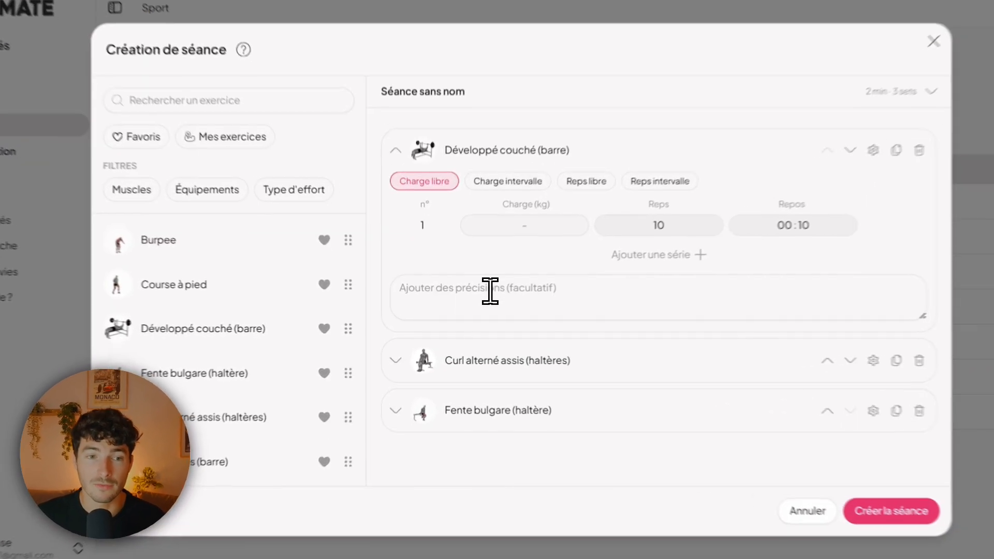
pyautogui.click(476, 299)
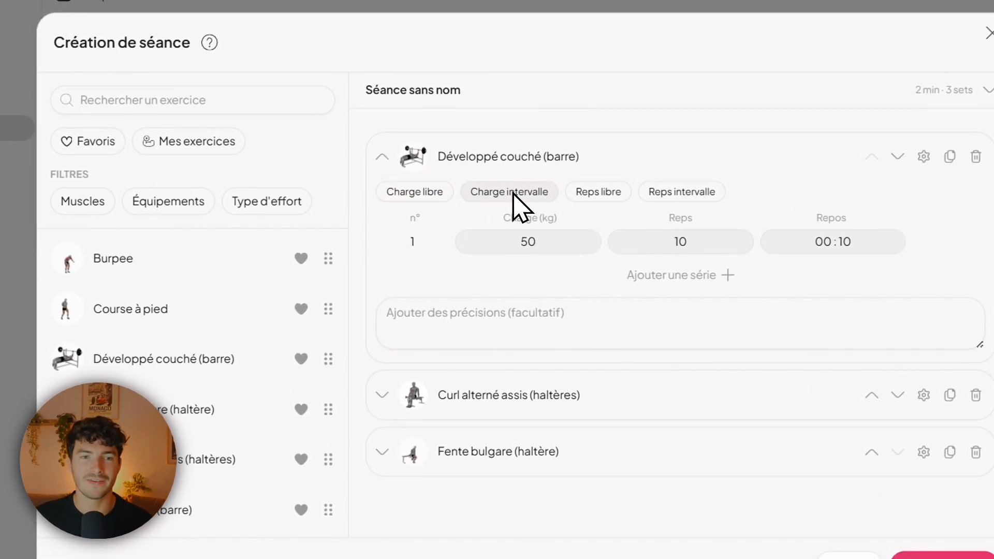
pyautogui.click(500, 202)
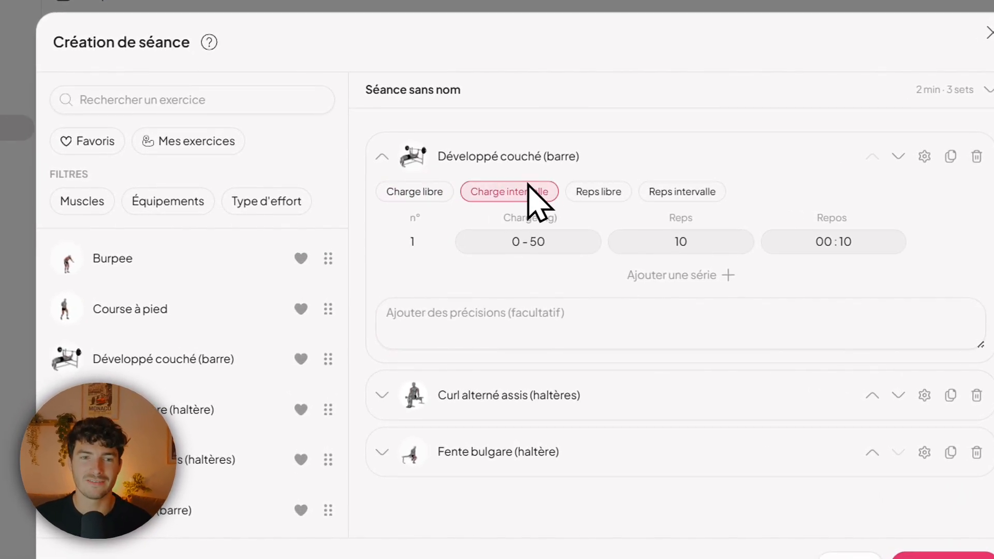
pyautogui.click(516, 245)
pyautogui.click(535, 248)
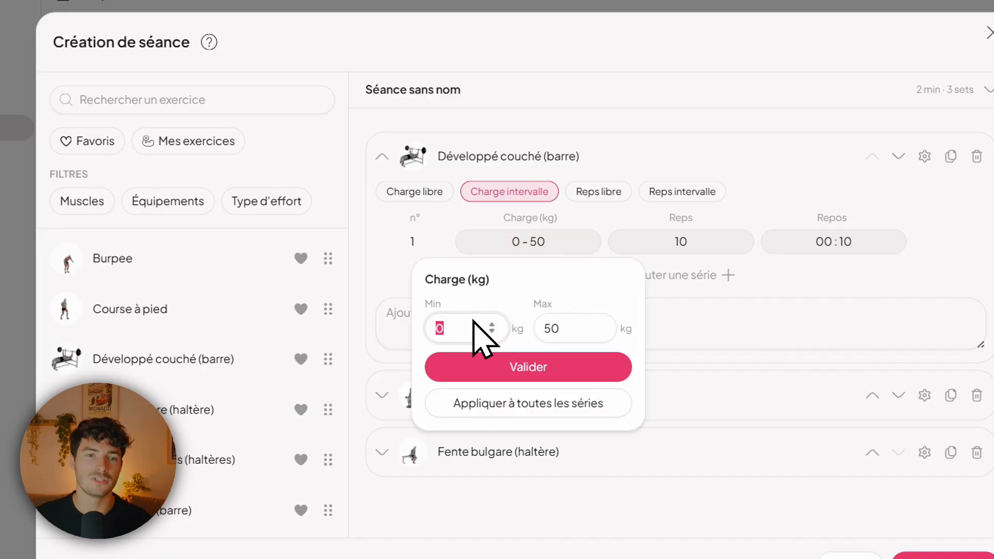
pyautogui.write('45')
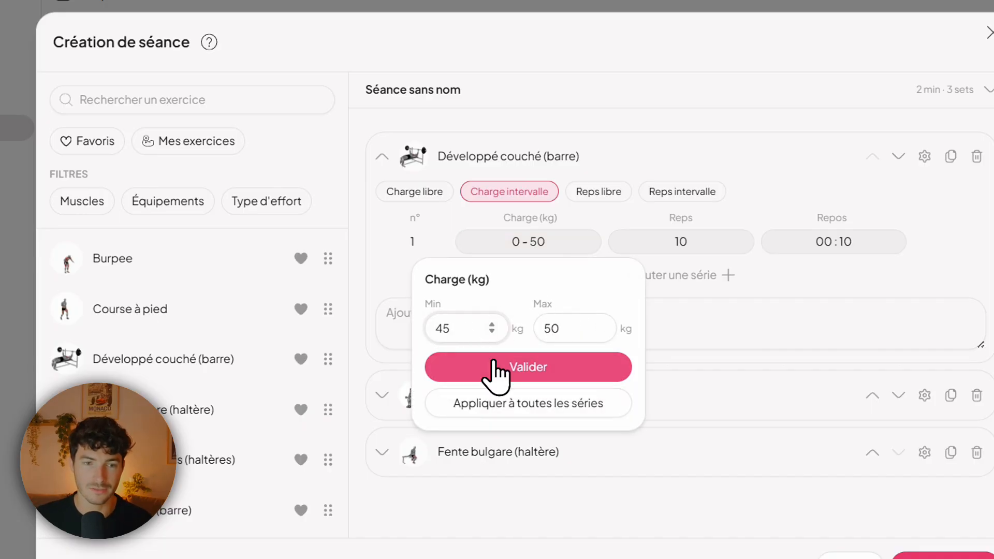
pyautogui.click(497, 369)
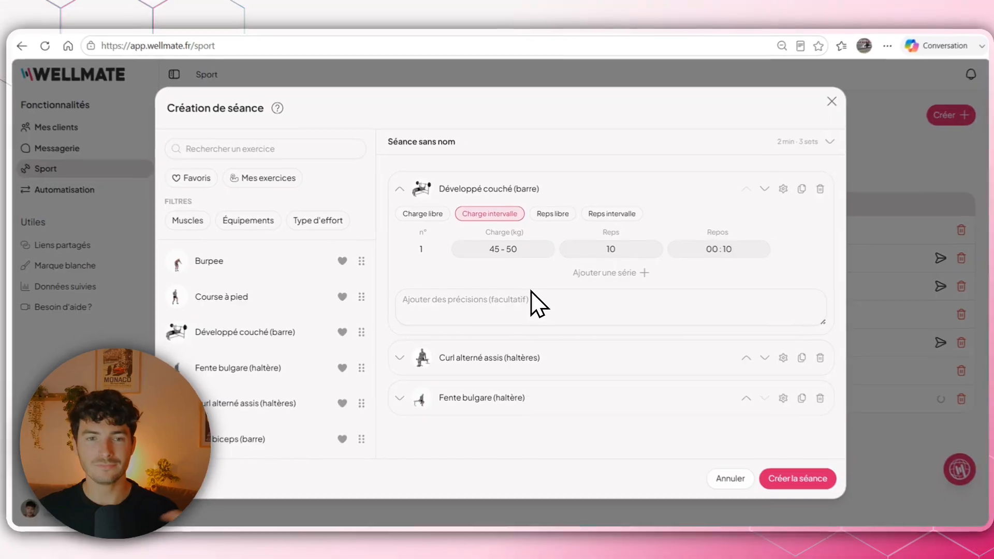
# - Try the free and interval reps options on Développé couché (barre), switching each one off again
pyautogui.click(671, 239)
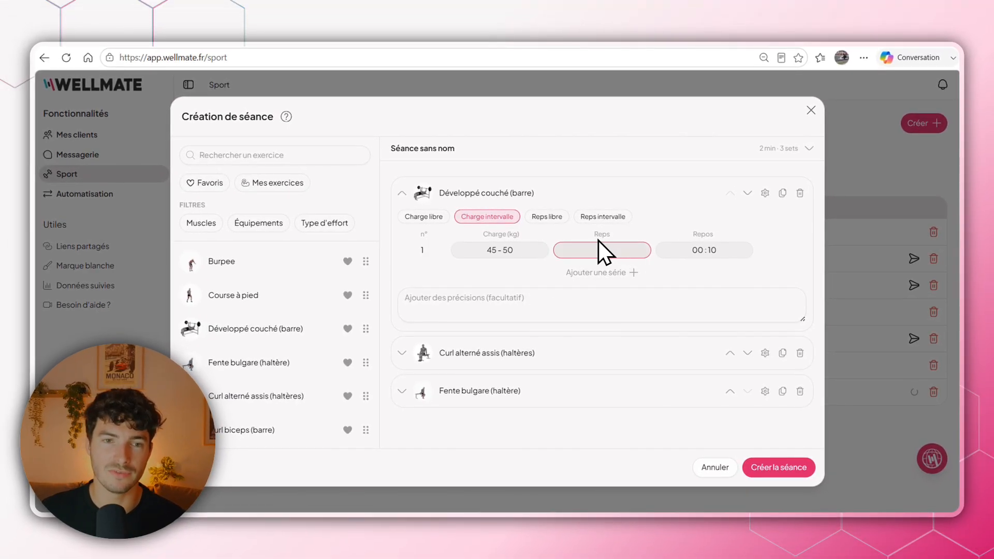
pyautogui.press('Return')
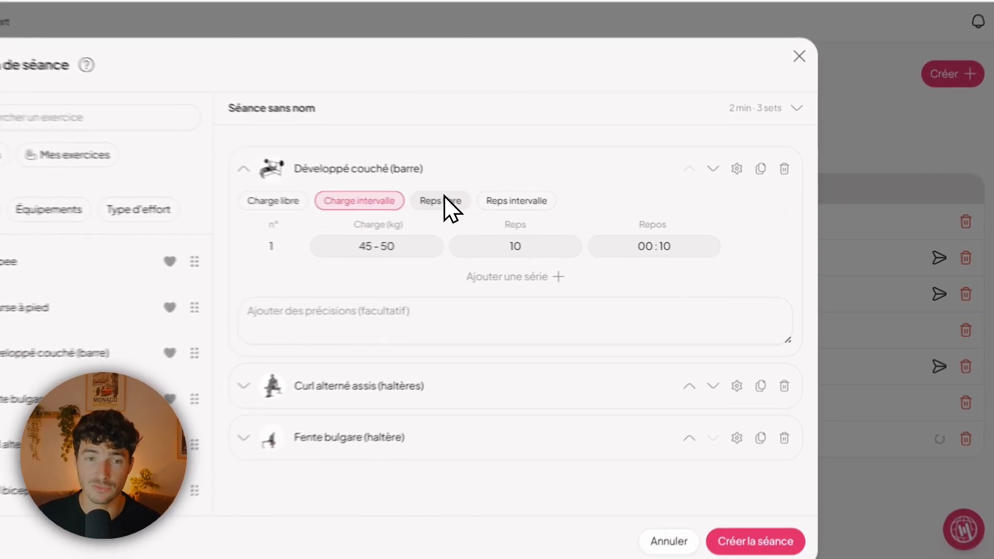
pyautogui.click(549, 217)
pyautogui.click(601, 216)
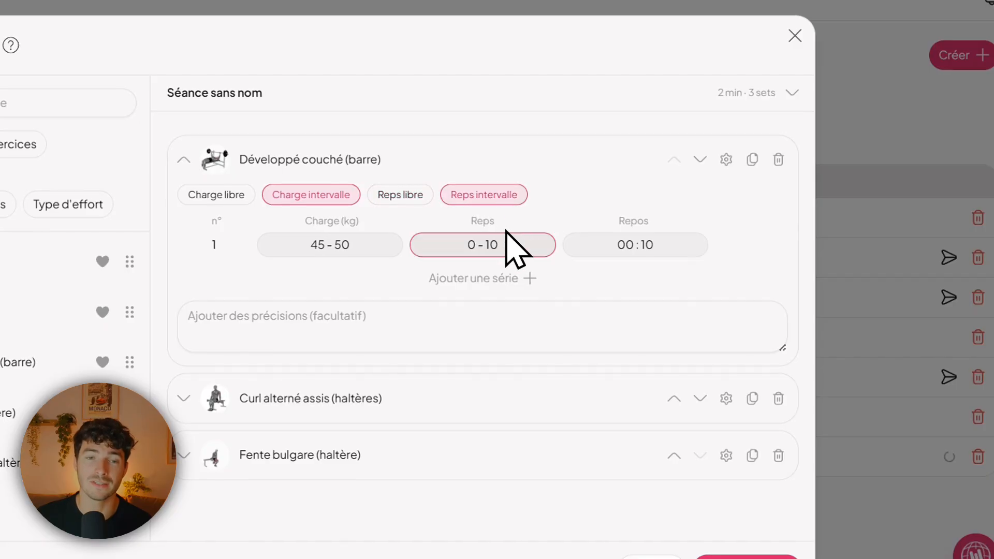
pyautogui.click(495, 202)
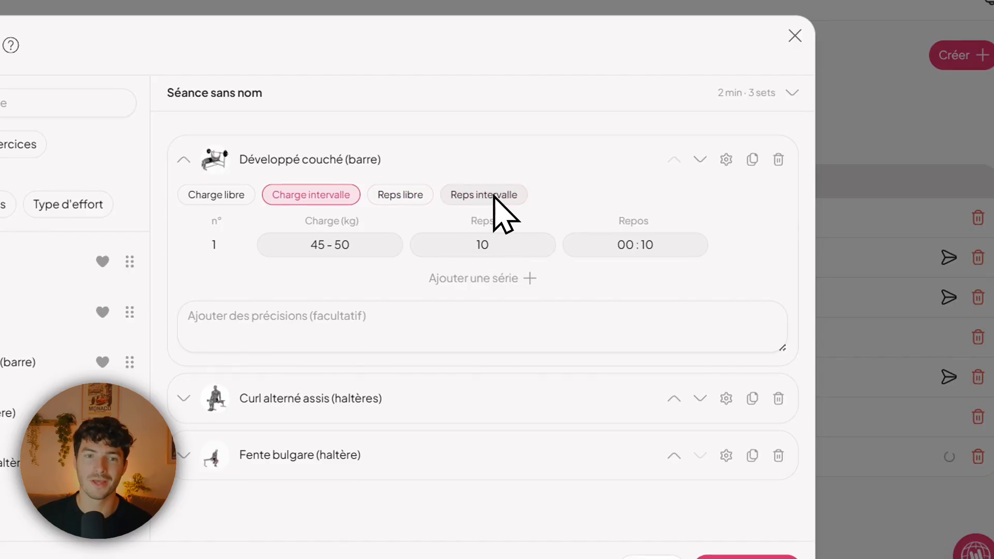
# - Set the rest time of the first Développé couché (barre) set to 2 min 10 sec and add three more sets
pyautogui.click(616, 248)
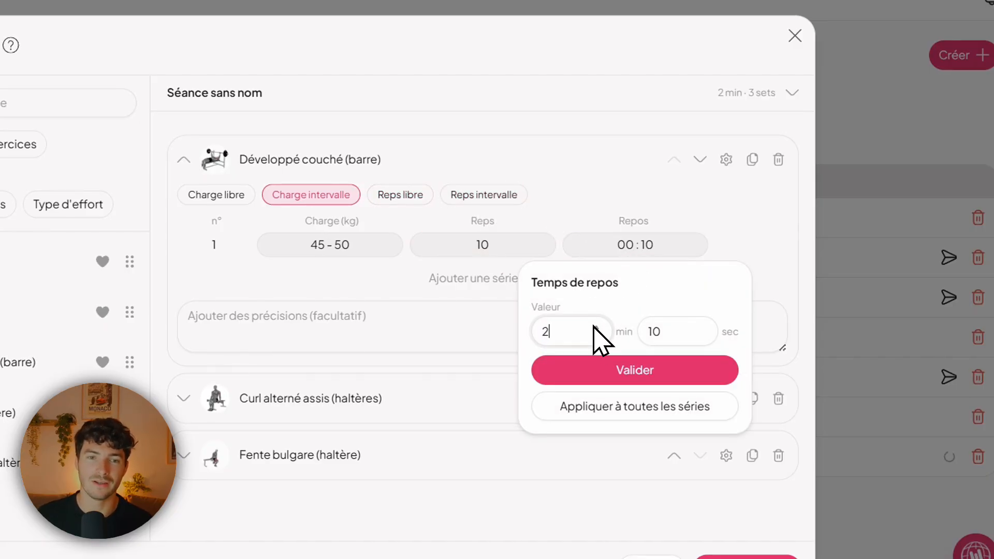
pyautogui.write('2')
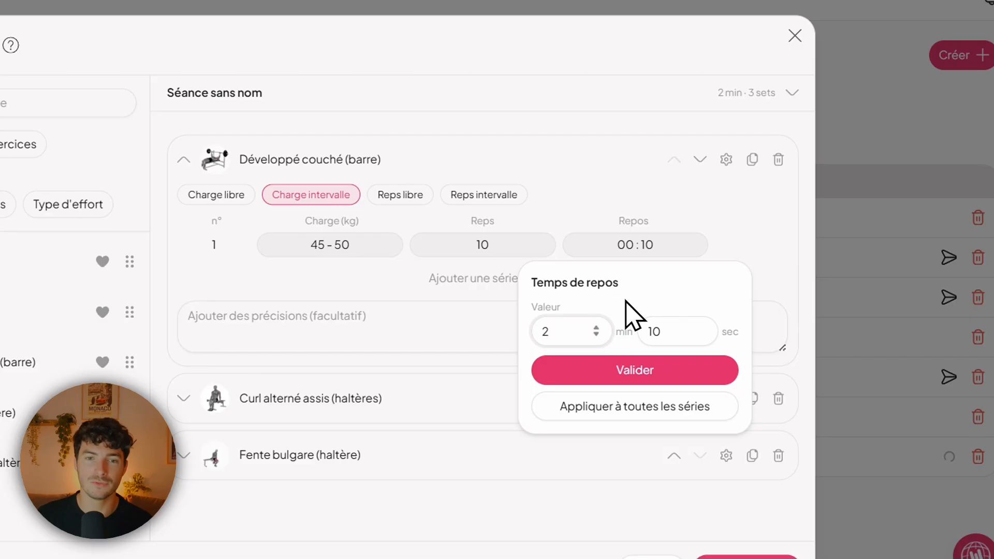
pyautogui.click(636, 370)
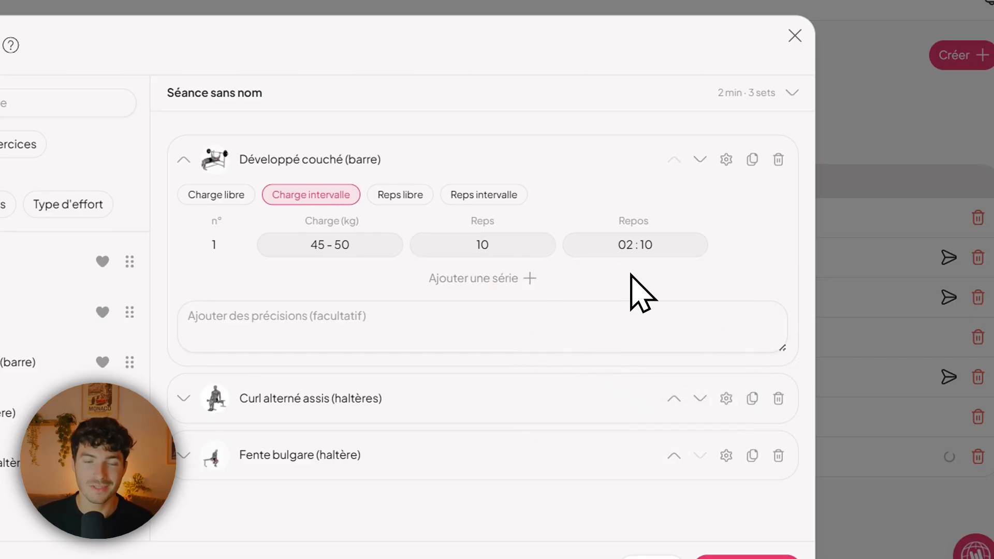
pyautogui.click(484, 279)
pyautogui.click(483, 306)
pyautogui.click(482, 336)
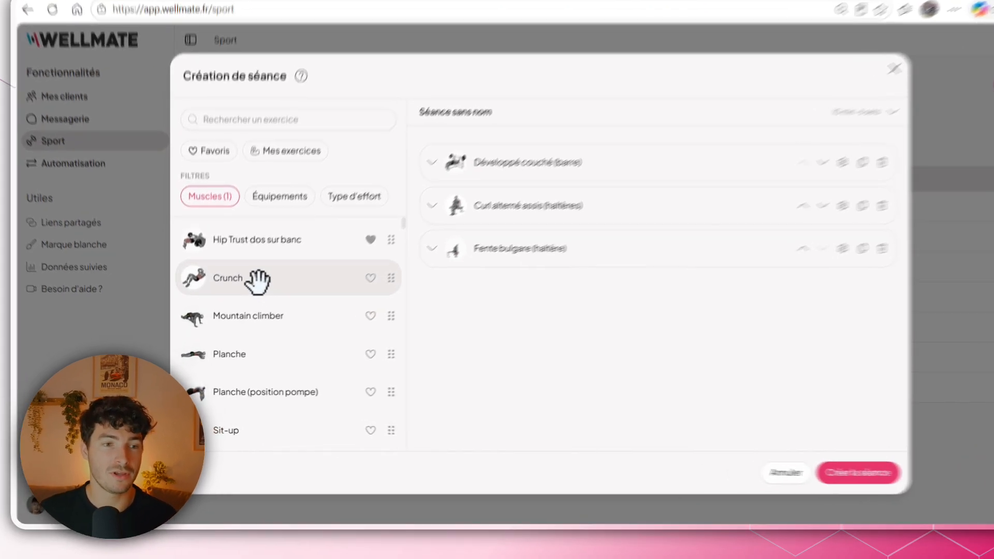
# - Add Crunch at the end of the session and combine it with Mountain climber and Planche into a superset circuit
pyautogui.moveTo(241, 296); pyautogui.dragTo(615, 345)
pyautogui.moveTo(671, 288); pyautogui.dragTo(671, 290)
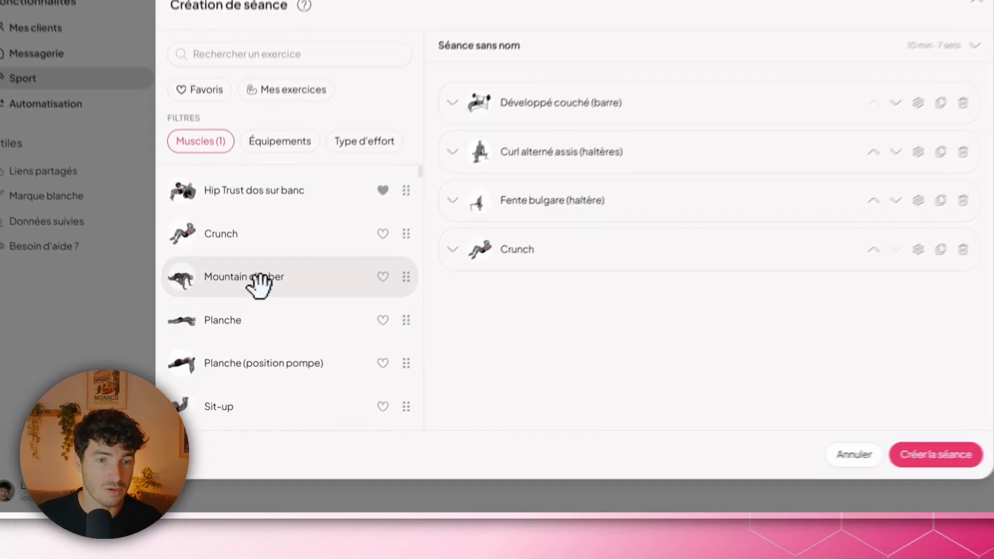
pyautogui.moveTo(253, 331); pyautogui.dragTo(560, 383)
pyautogui.moveTo(652, 327); pyautogui.dragTo(650, 282)
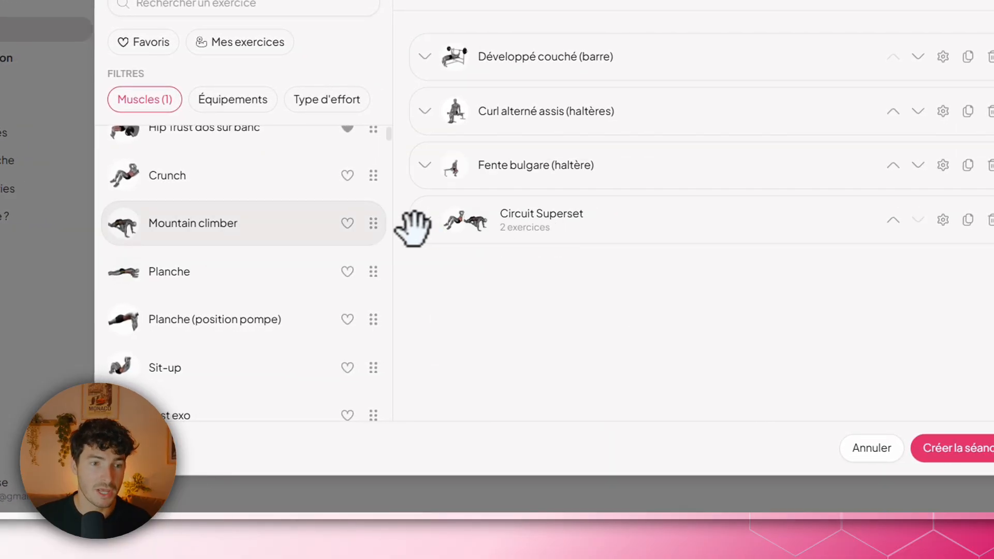
pyautogui.moveTo(216, 272); pyautogui.dragTo(577, 284)
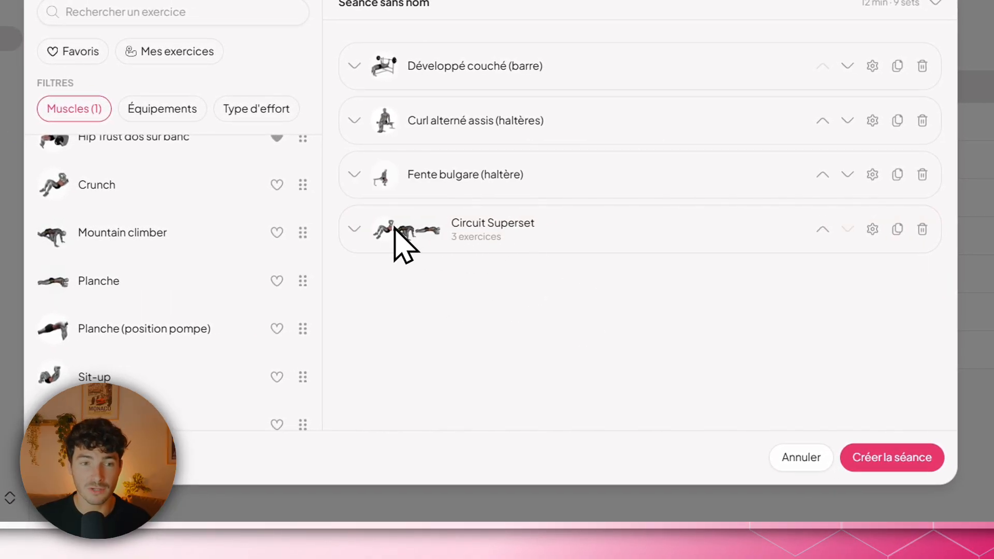
# - Expand the superset circuit and examine its exercises and its round and rest information
pyautogui.click(353, 229)
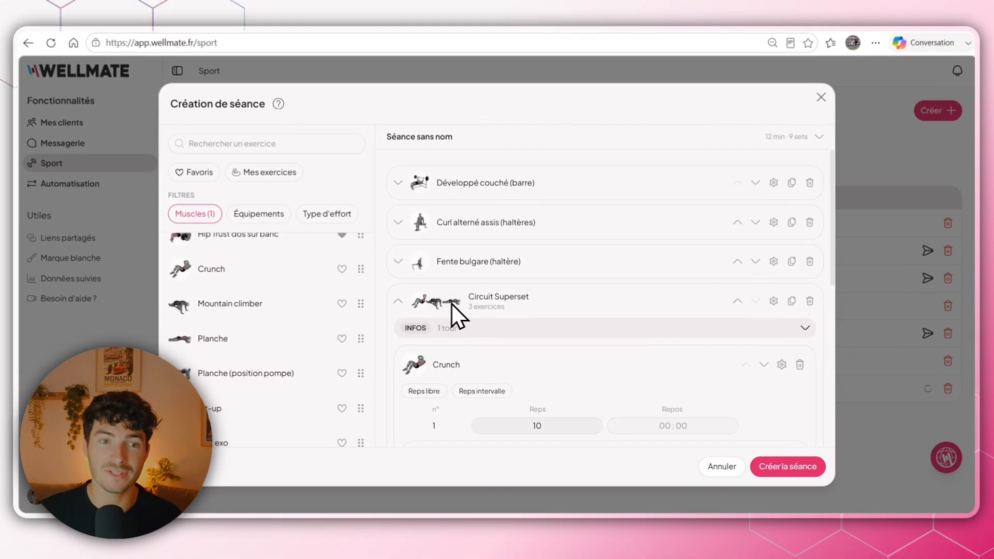
pyautogui.scroll(-1, 503, 240)
pyautogui.scroll(-5, 505, 321)
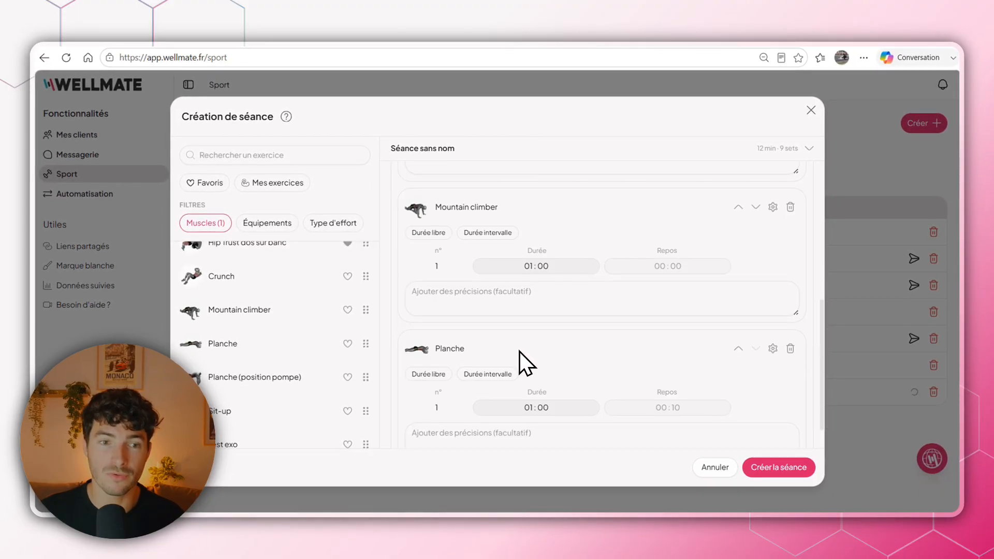
pyautogui.scroll(5, 616, 389)
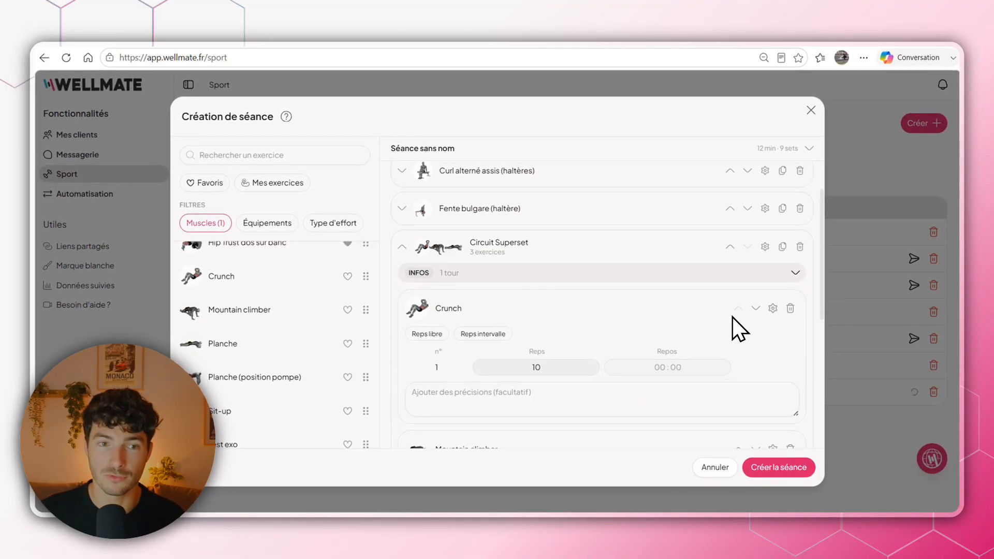
pyautogui.scroll(2, 732, 317)
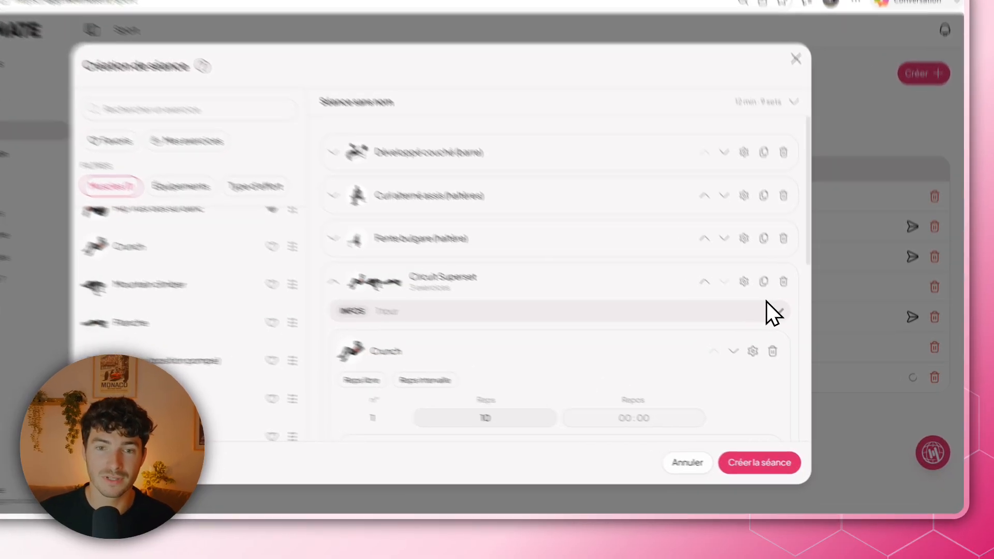
pyautogui.click(777, 334)
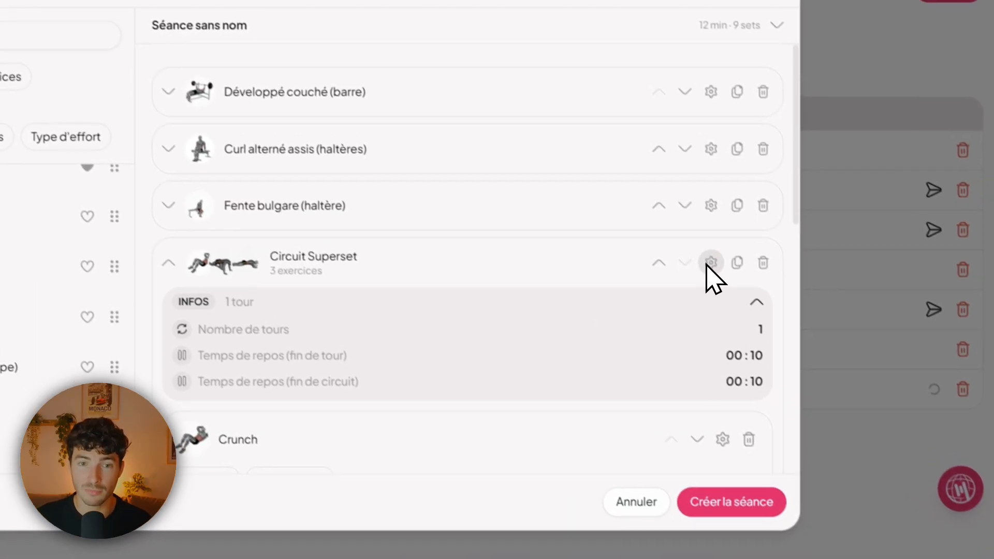
# - Change the circuit type to Tabata with 4 rounds, 30 sec of exercise and 30 sec of rest after each exercise
pyautogui.click(668, 220)
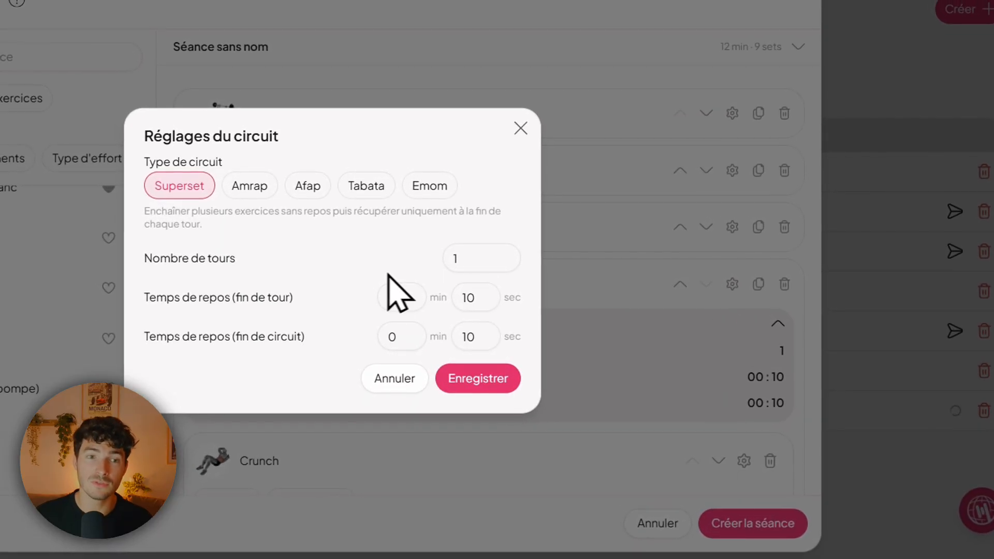
pyautogui.click(484, 190)
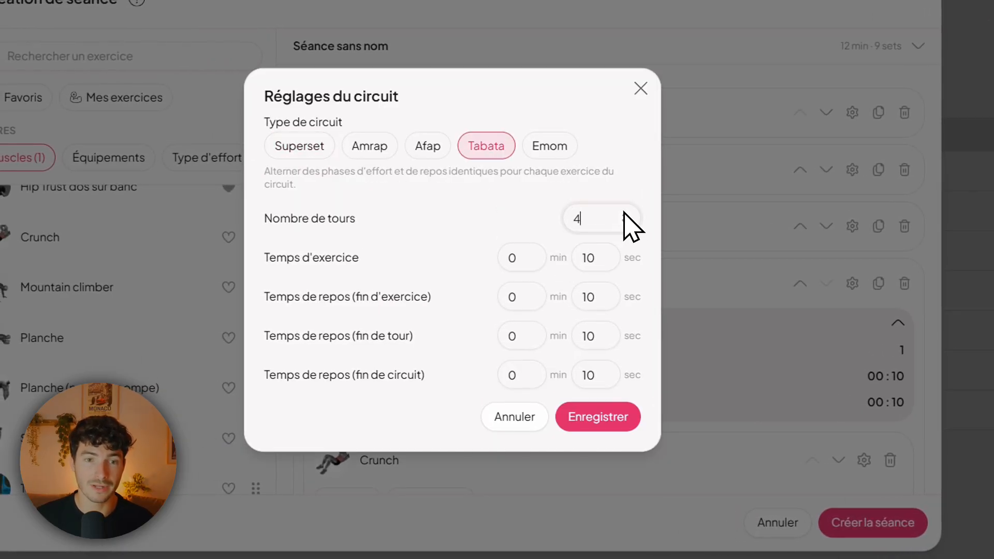
pyautogui.click(595, 254)
pyautogui.press('BackSpace')
pyautogui.press('BackSpace')
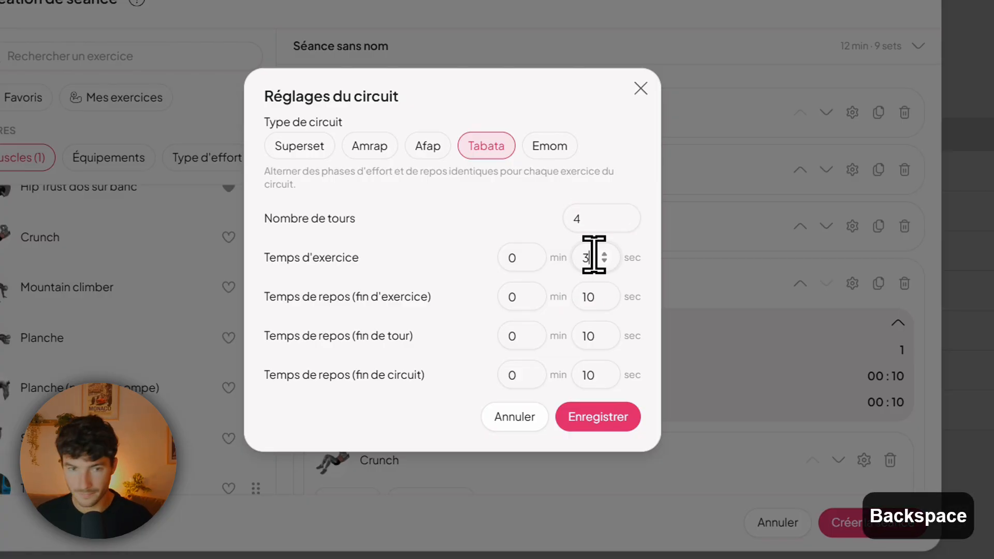
pyautogui.write('30')
pyautogui.click(597, 295)
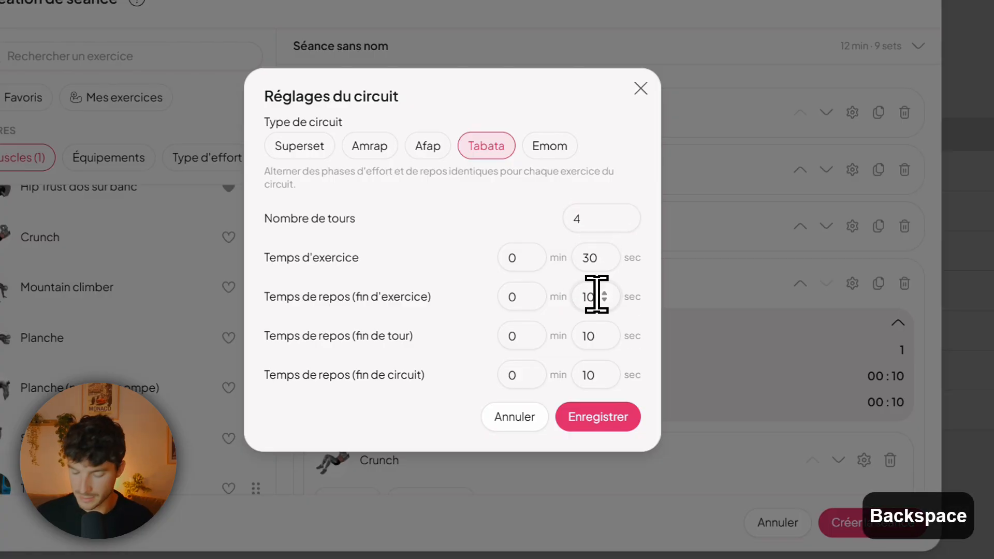
pyautogui.write('30')
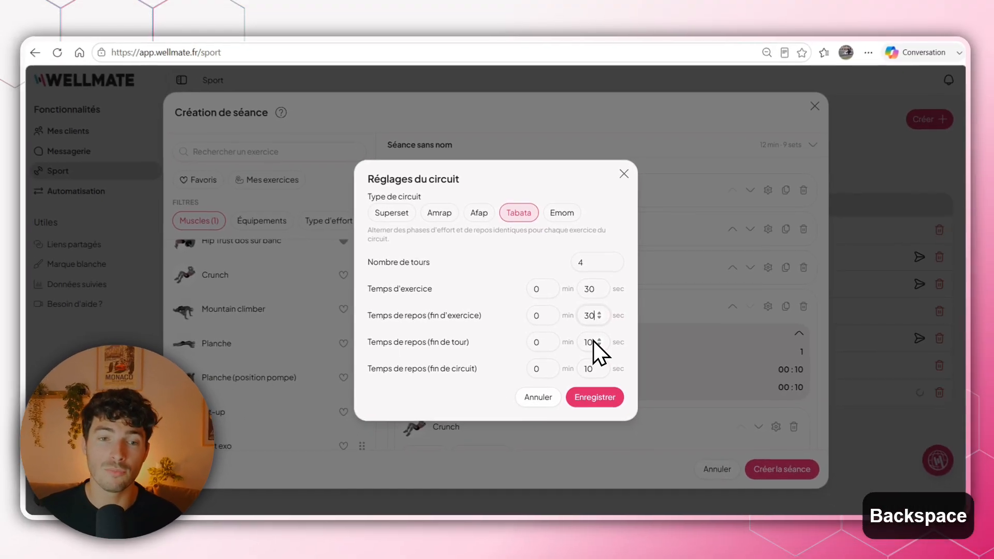
# - Set the circuit's end-of-round rest time to 1 min 0 sec
pyautogui.click(545, 341)
pyautogui.press('BackSpace')
pyautogui.write('1')
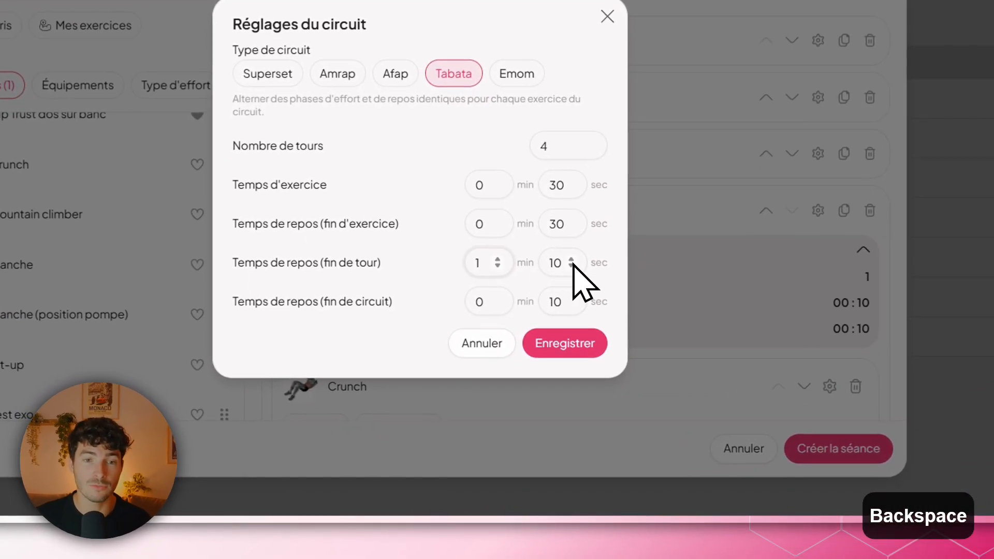
pyautogui.click(599, 343)
pyautogui.press('BackSpace')
pyautogui.press('BackSpace')
pyautogui.write('0')
# - Set the minutes of the end-of-circuit rest time to 2 and save the circuit settings
pyautogui.click(492, 301)
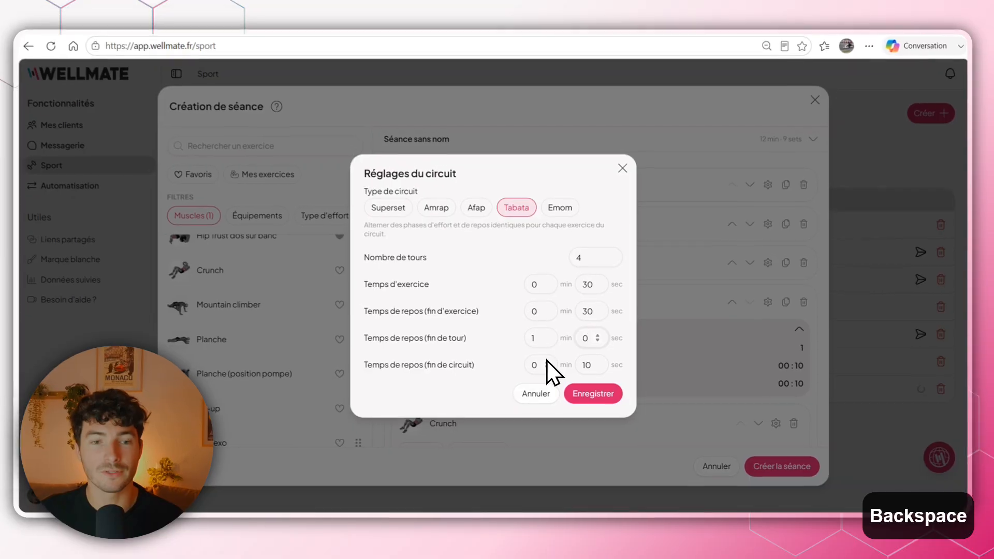
pyautogui.press('BackSpace')
pyautogui.write('1')
pyautogui.press('BackSpace')
pyautogui.write('2')
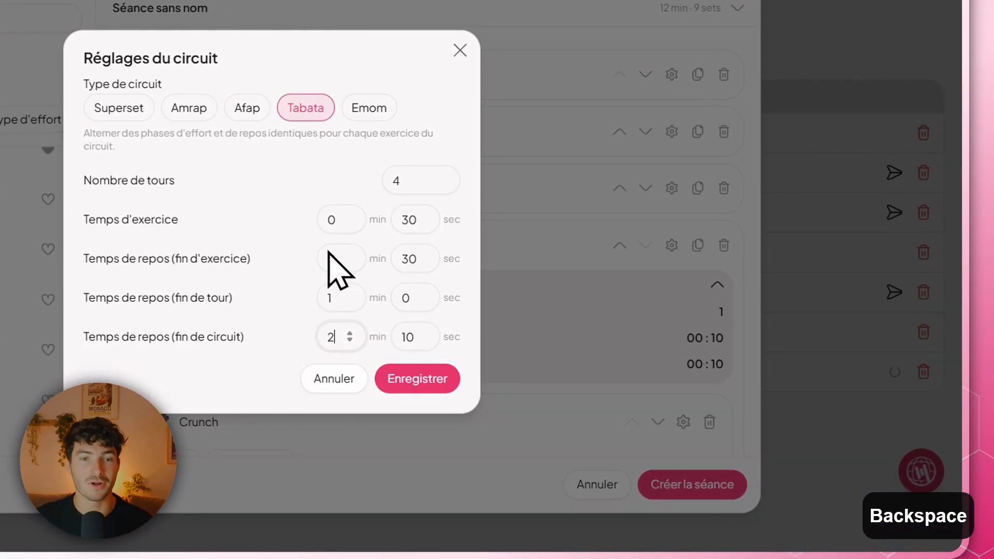
pyautogui.click(419, 381)
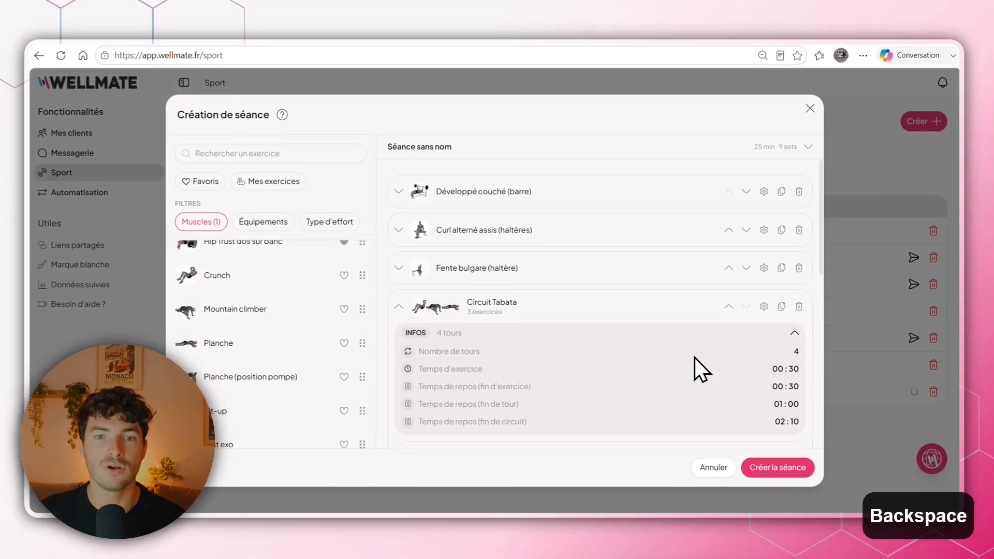
# - Look through the exercises of the Tabata circuit, then collapse the circuit and duplicate it
pyautogui.scroll(-5, 705, 368)
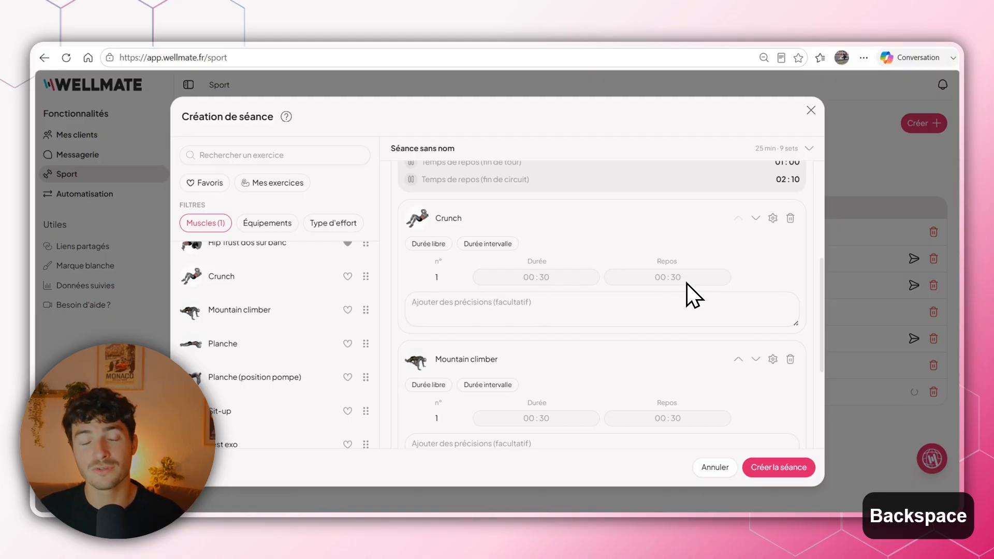
pyautogui.scroll(-3, 688, 278)
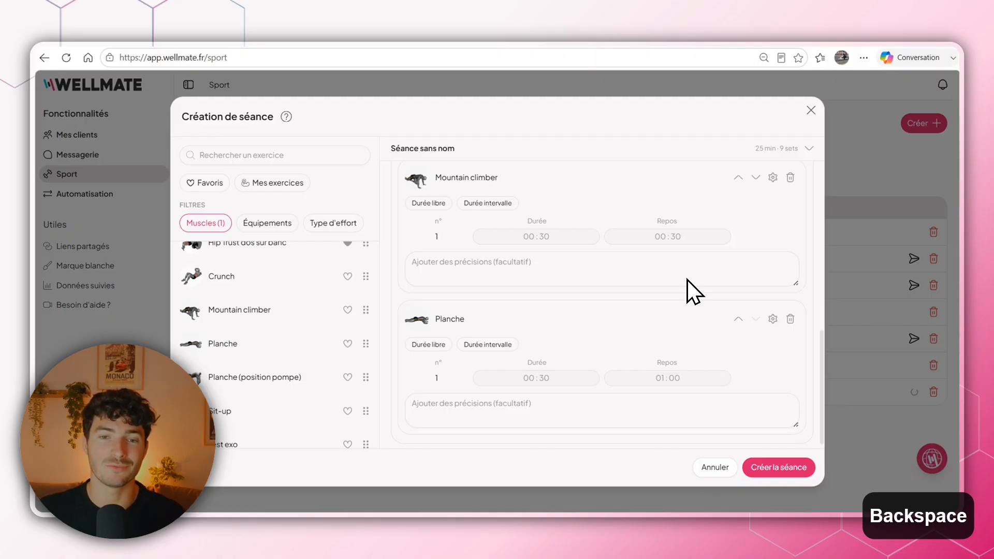
pyautogui.scroll(3, 621, 295)
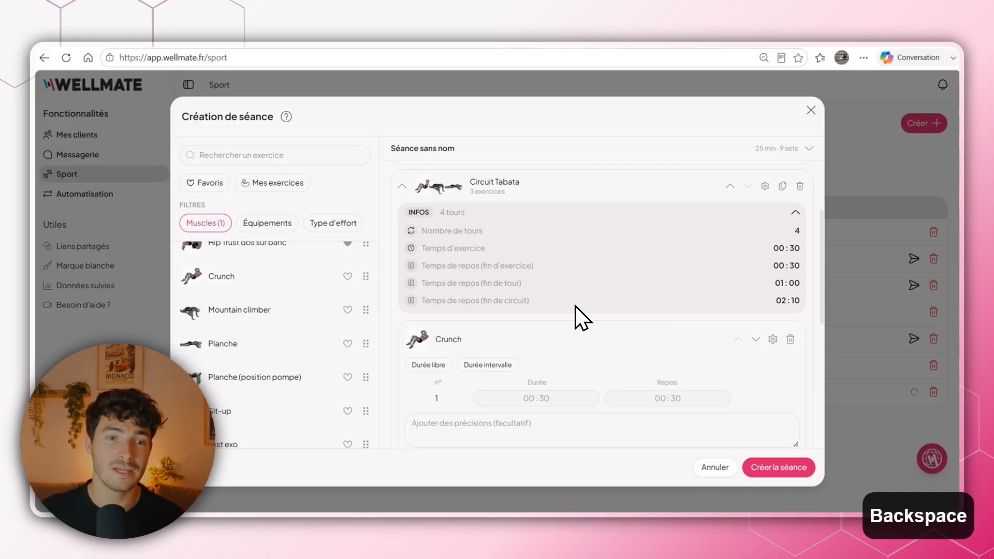
pyautogui.click(404, 185)
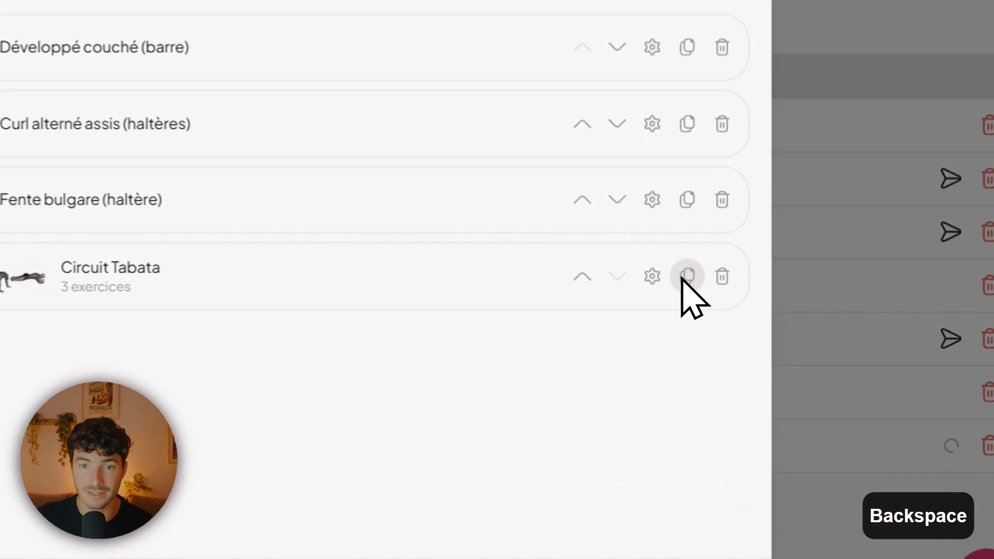
pyautogui.click(779, 308)
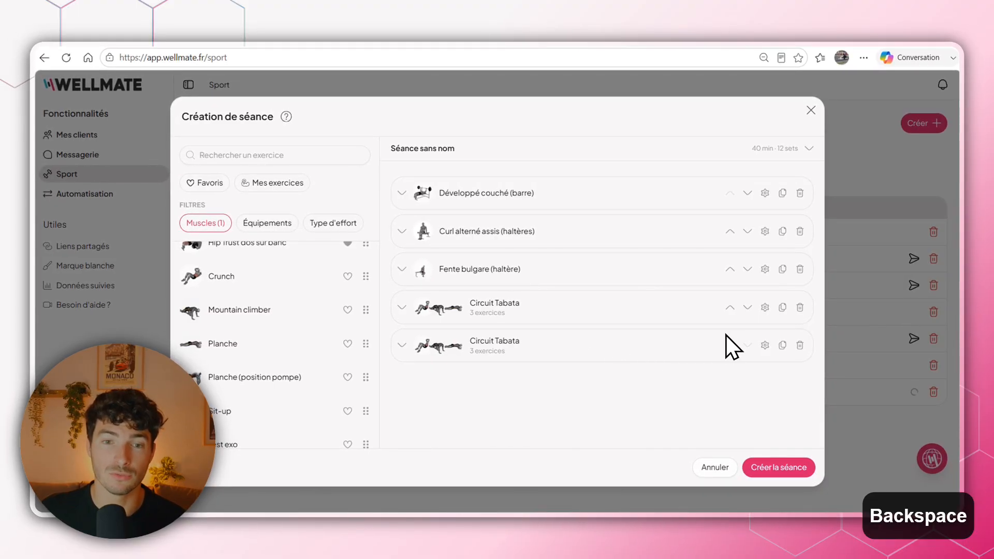
# - Move the upper of the two Tabata circuits up to the first place in the session, above Développé couché (barre)
pyautogui.click(730, 307)
pyautogui.click(730, 269)
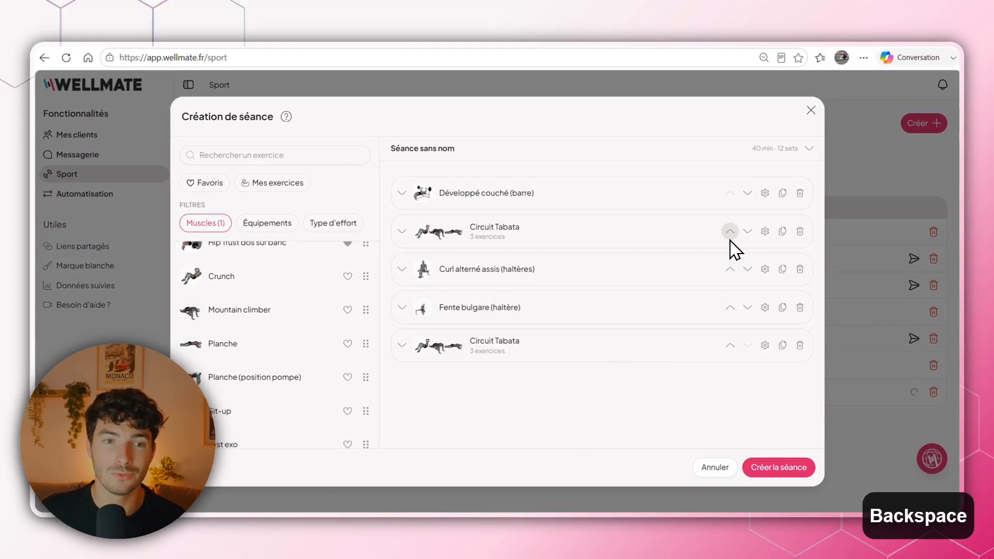
pyautogui.click(730, 231)
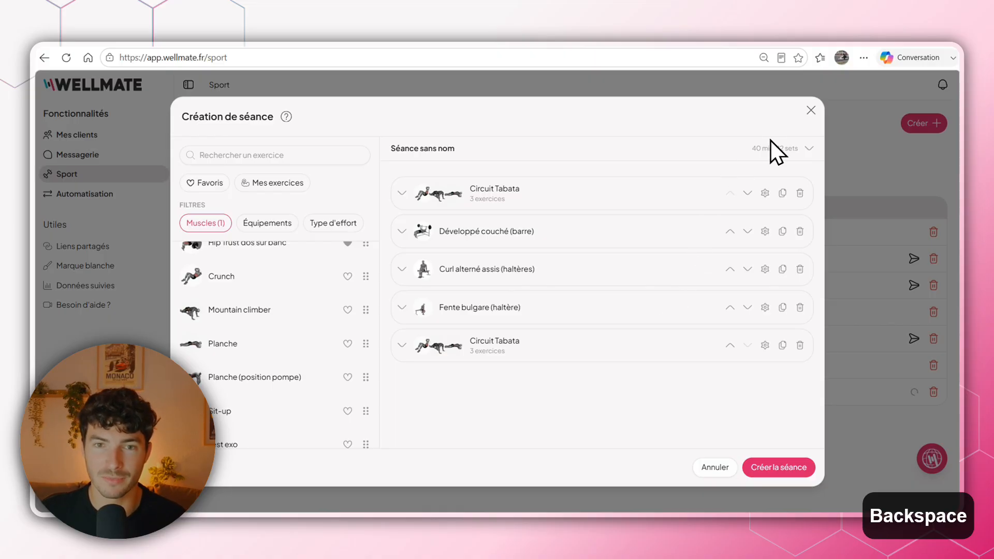
# - Name the session "Séance test" in its session information and create the session
pyautogui.click(808, 149)
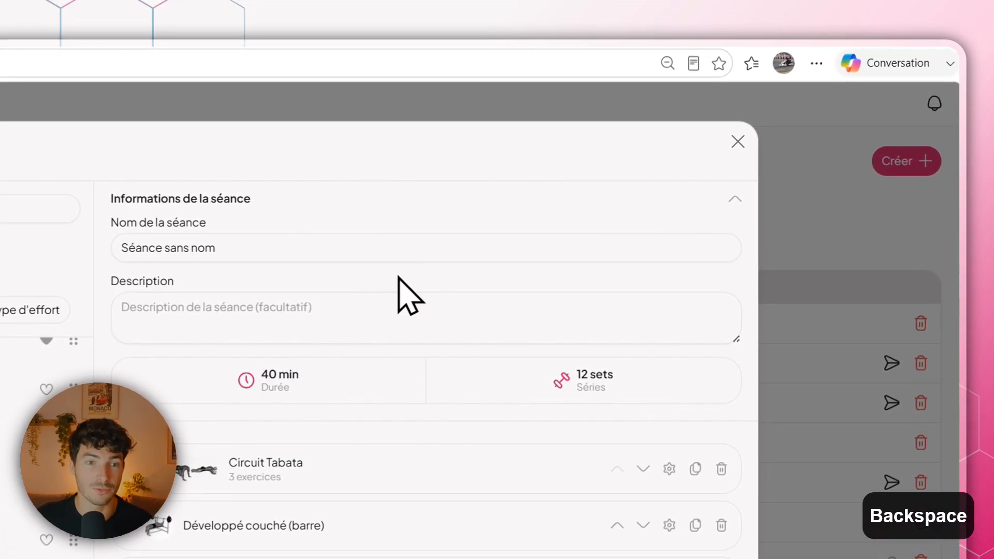
pyautogui.click(256, 249)
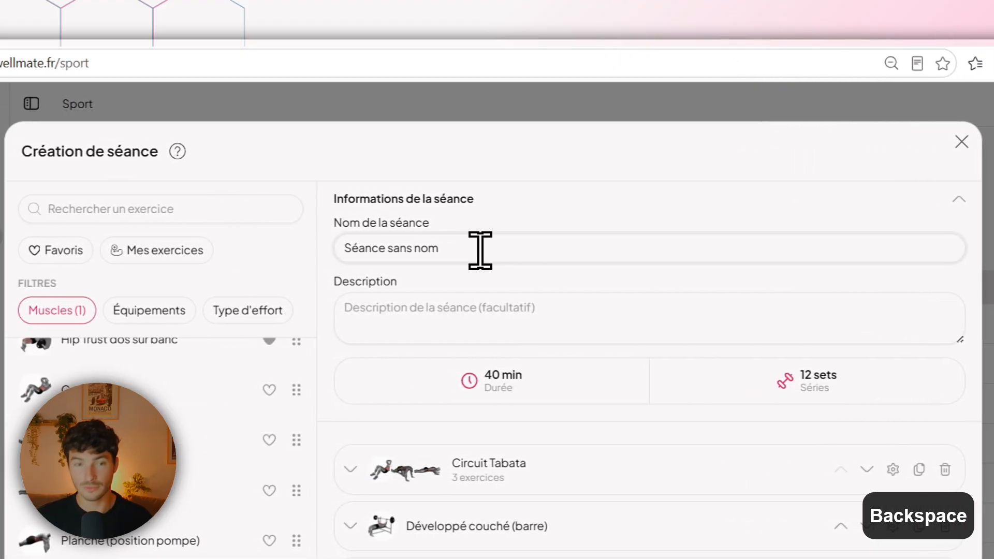
pyautogui.press('BackSpace')
pyautogui.press('BackSpace')
pyautogui.press('BackSpace')
pyautogui.press('BackSpace')
pyautogui.press('BackSpace')
pyautogui.press('BackSpace')
pyautogui.press('BackSpace')
pyautogui.press('BackSpace')
pyautogui.write('test')
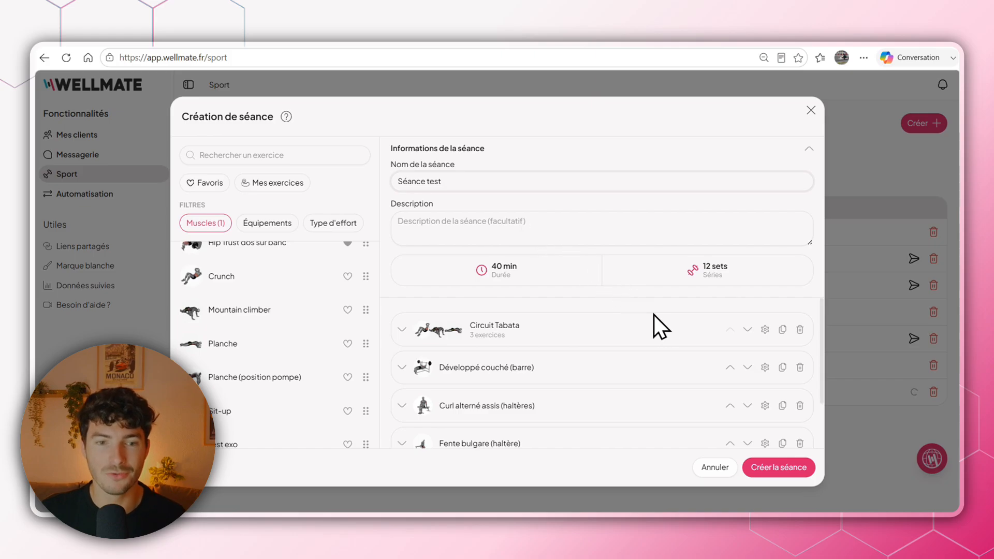
pyautogui.click(776, 472)
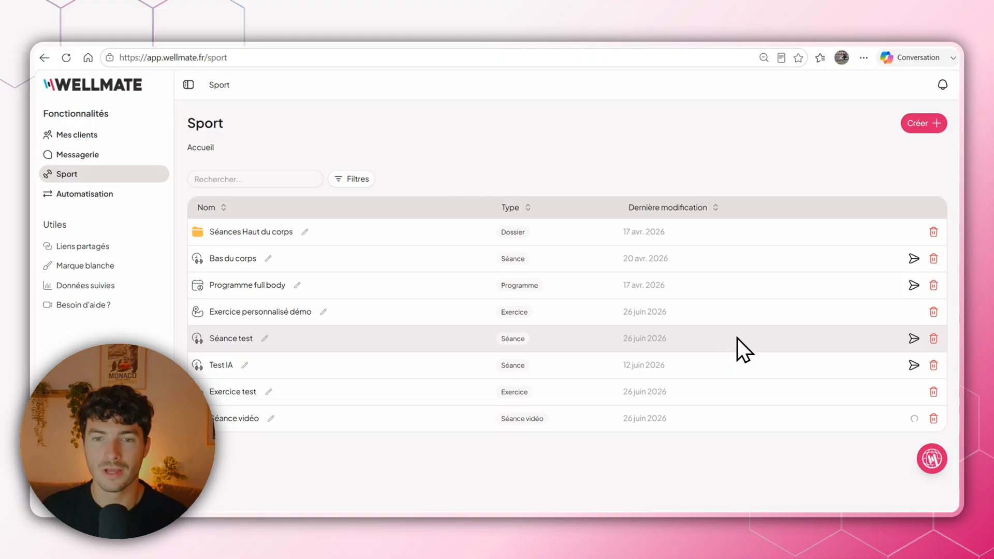
# - Start assigning Séance test and choose the first, third and fourth athletes of the list, continuing to the scheduling
pyautogui.click(913, 339)
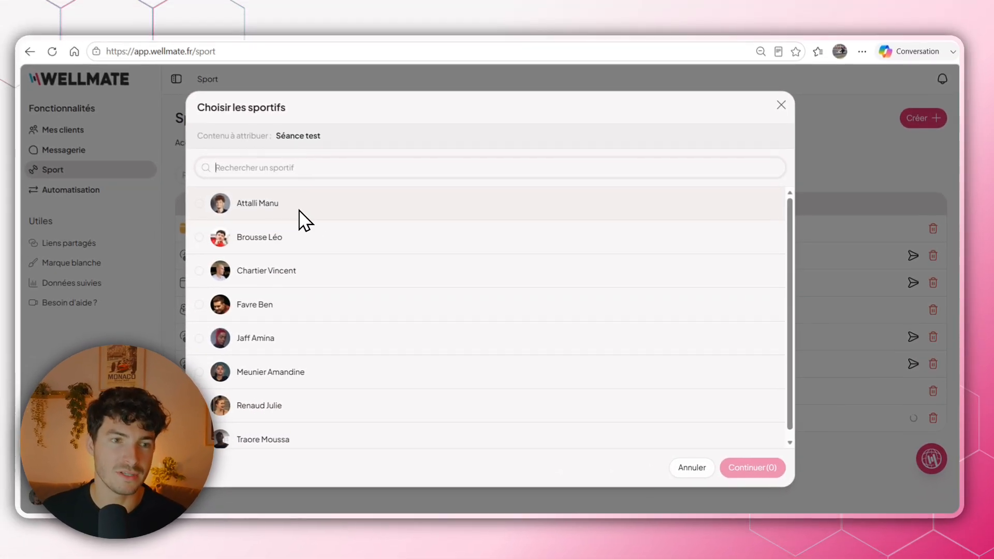
pyautogui.click(213, 185)
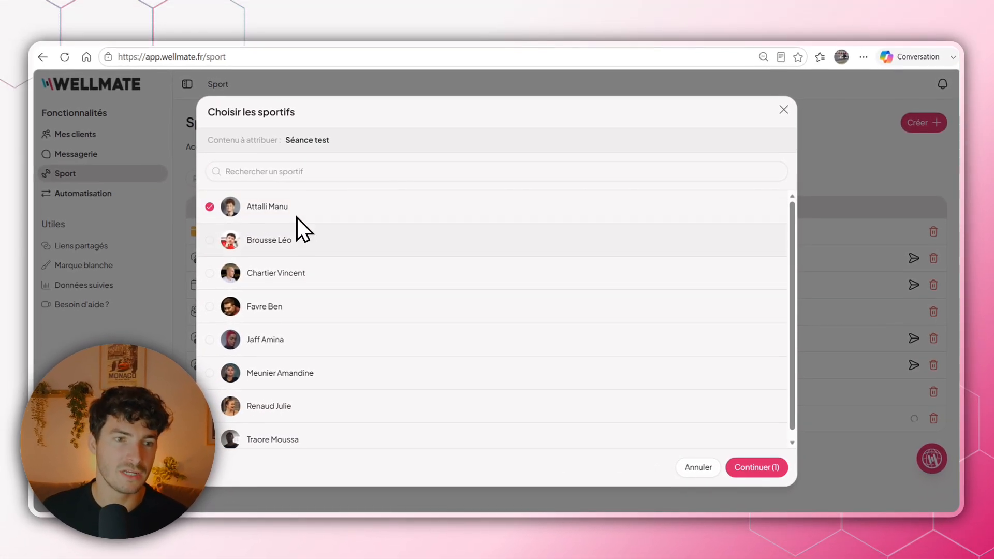
pyautogui.click(205, 257)
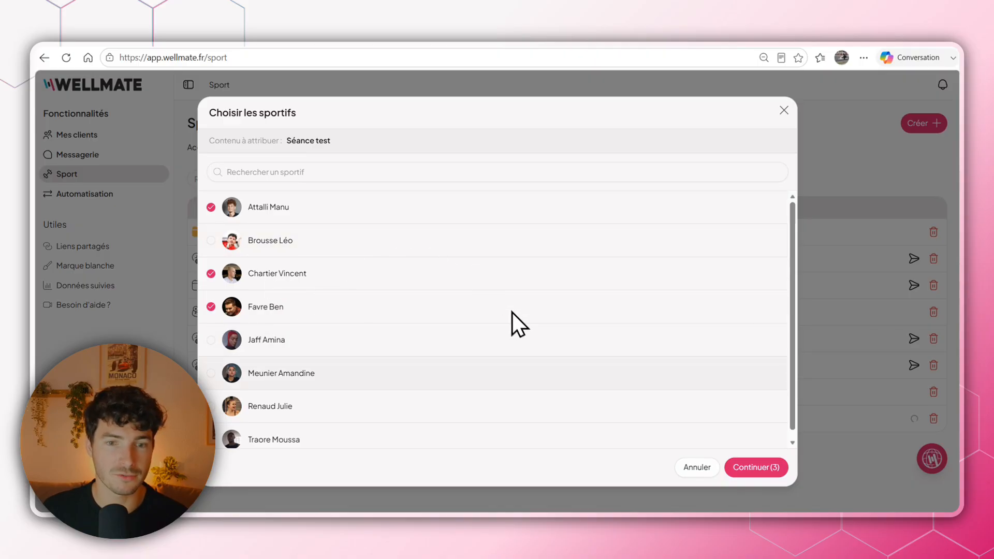
pyautogui.click(759, 468)
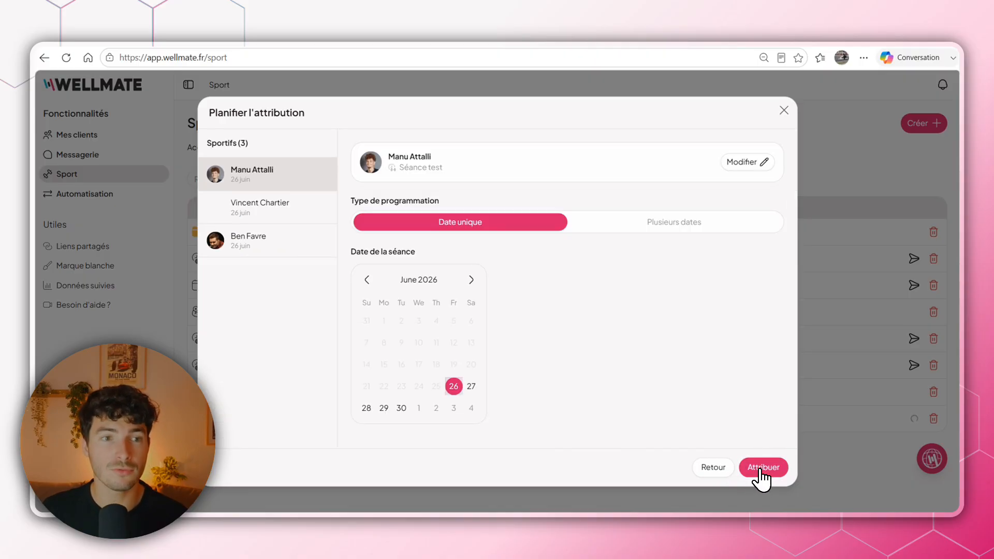
# - Look through the selected athletes' schedules and set the first athlete's single session date to 5 July 2026
pyautogui.click(279, 207)
pyautogui.click(278, 238)
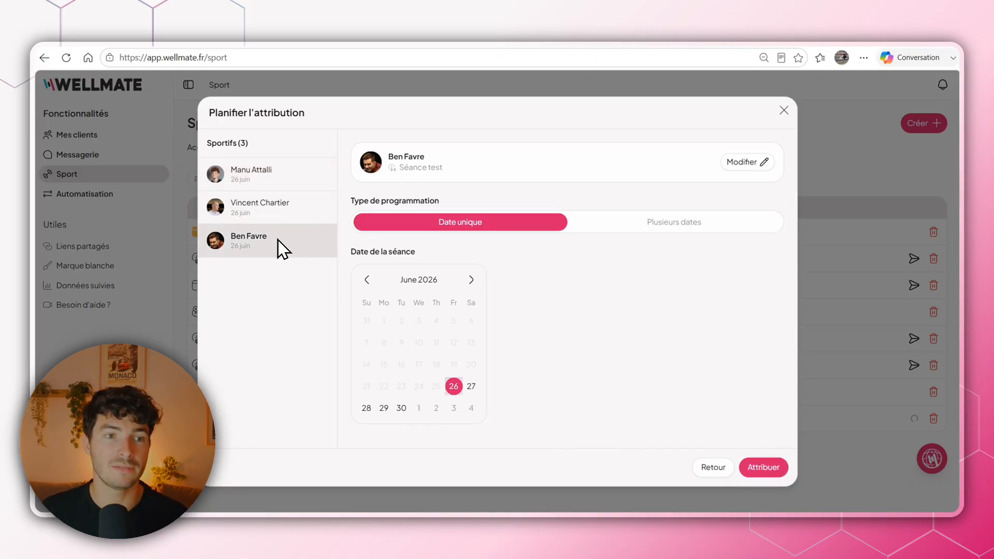
pyautogui.click(275, 175)
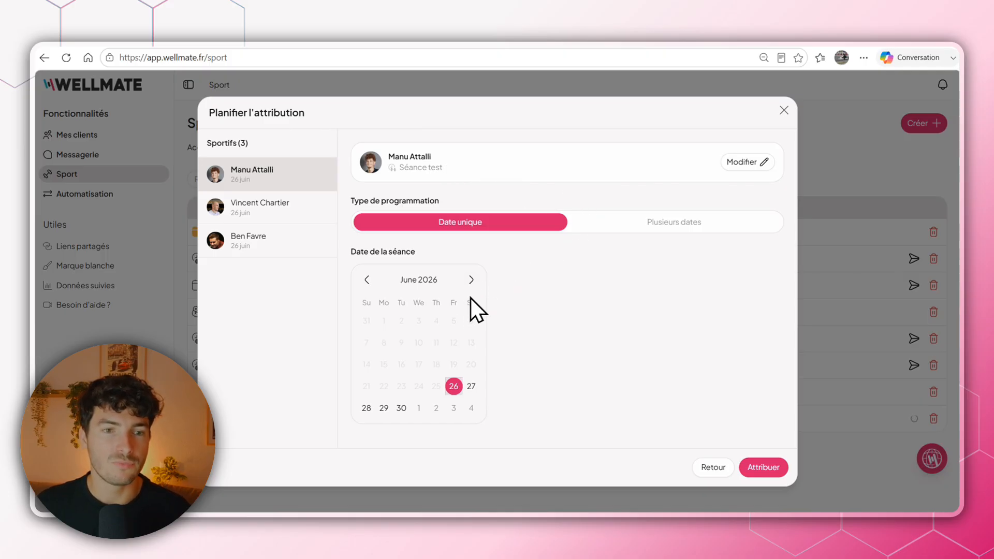
pyautogui.click(471, 280)
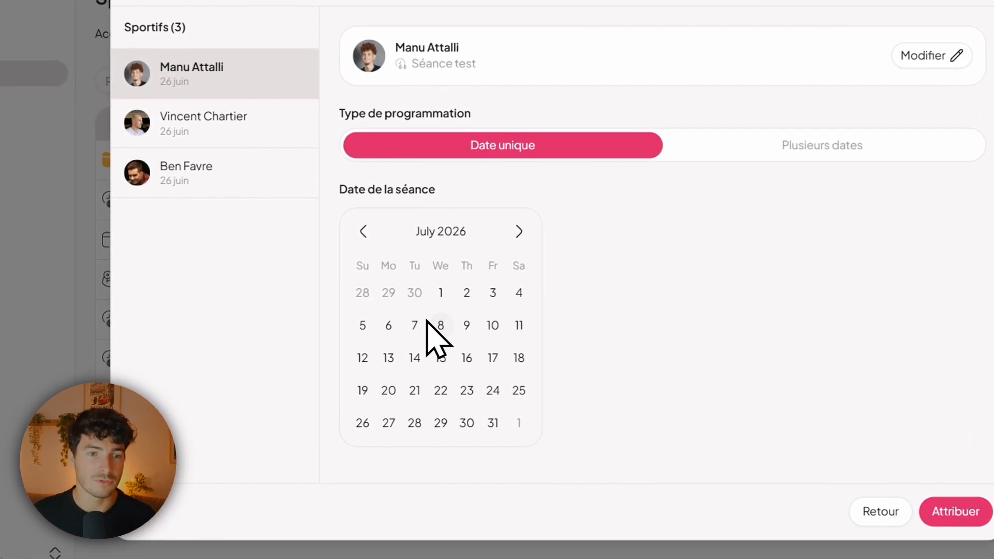
pyautogui.click(362, 325)
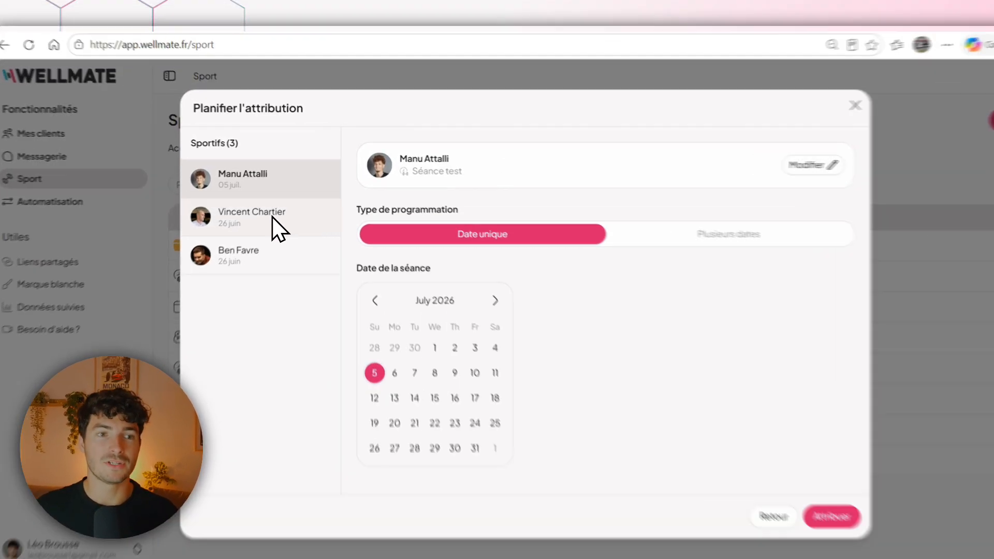
# - Schedule the second athlete's session on multiple dates, starting 28 June 2026 and ending 11 July 2026
pyautogui.click(290, 206)
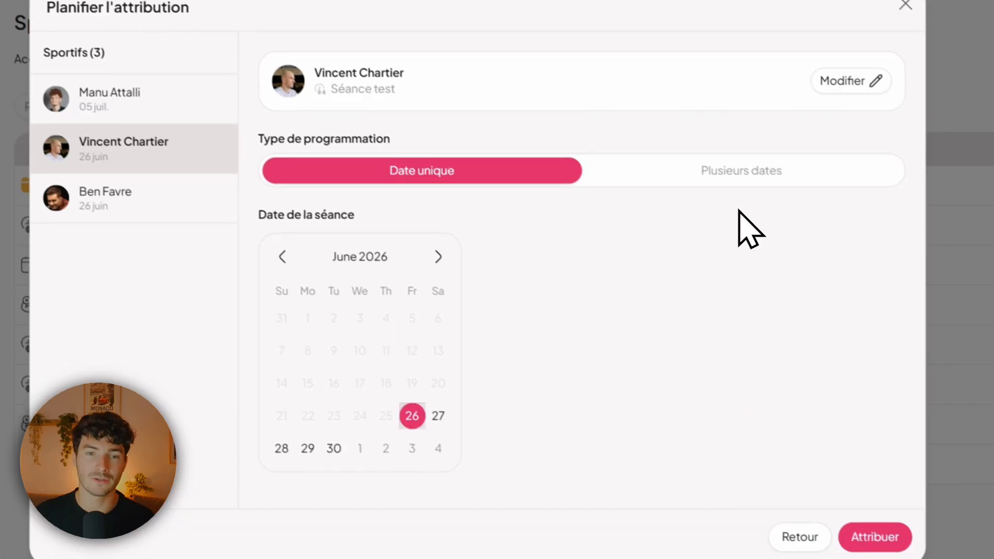
pyautogui.click(850, 259)
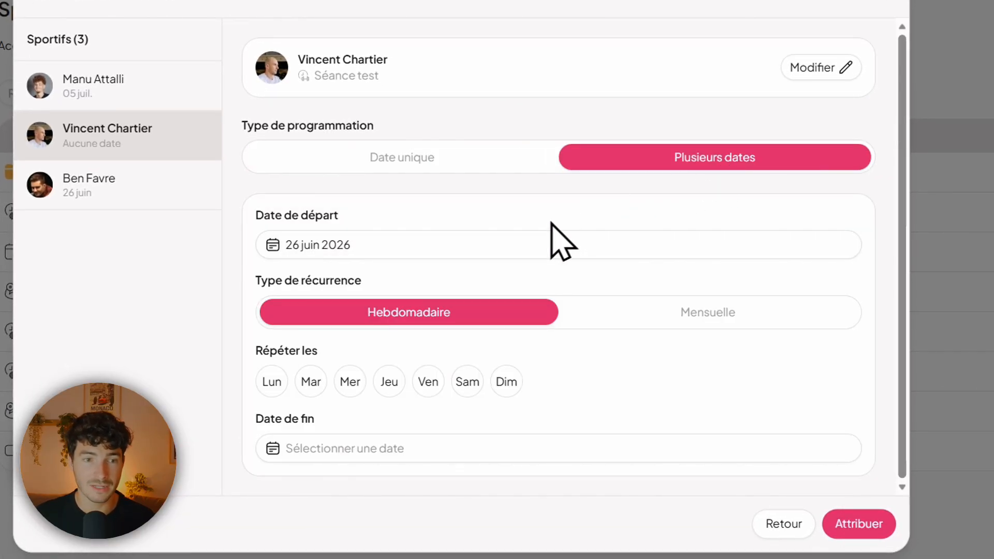
pyautogui.click(396, 253)
pyautogui.click(278, 477)
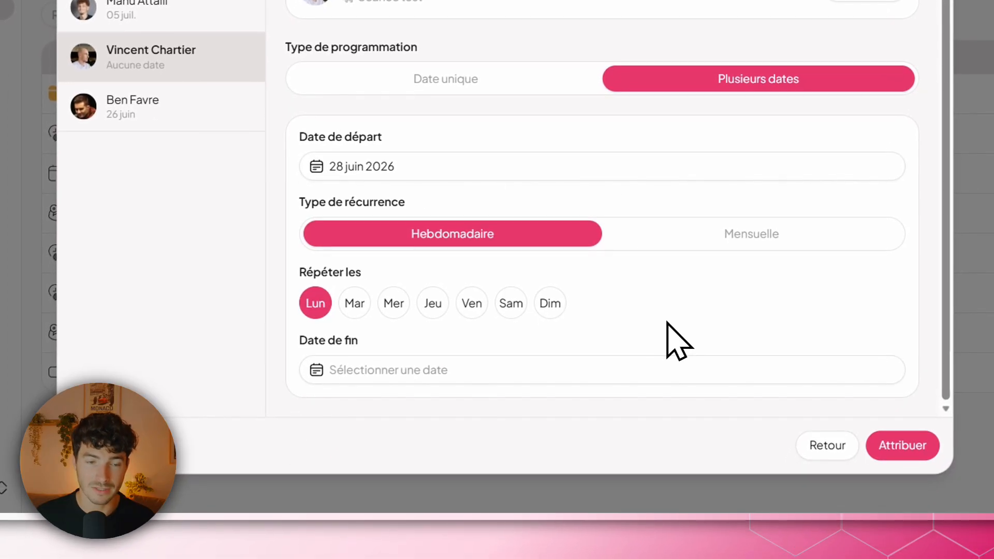
pyautogui.click(570, 365)
pyautogui.click(479, 135)
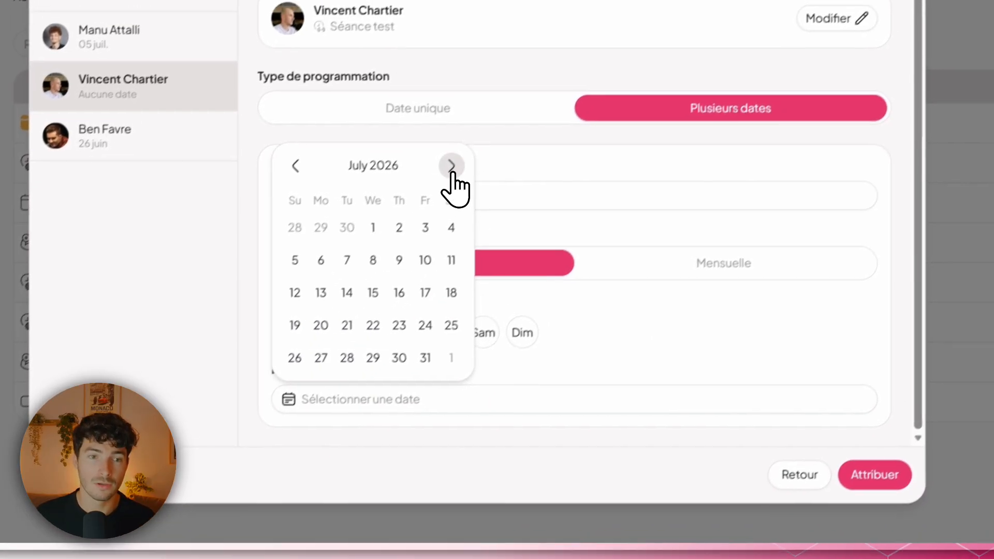
pyautogui.click(478, 230)
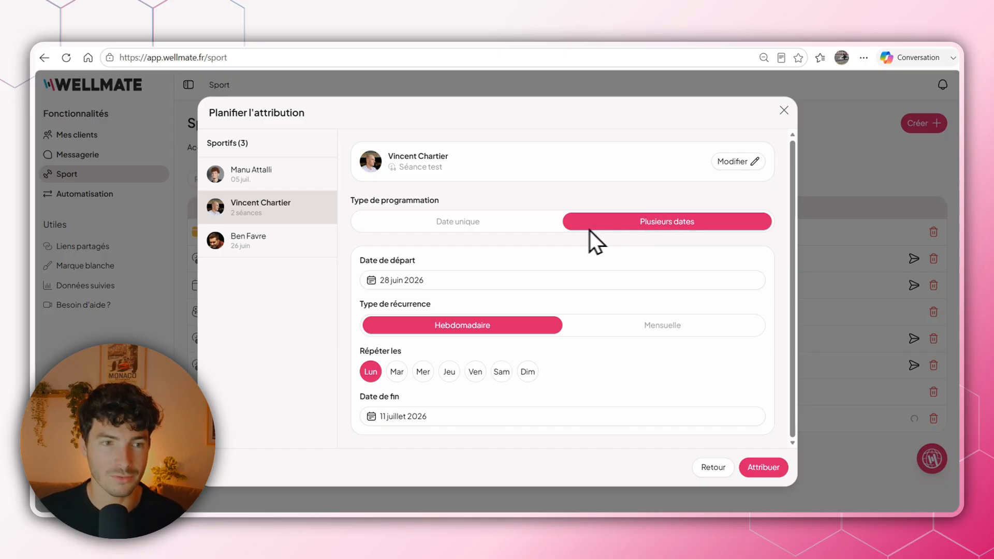
# - Modify the third athlete's version of Séance test by deleting both Tabata circuits, and save it
pyautogui.click(280, 242)
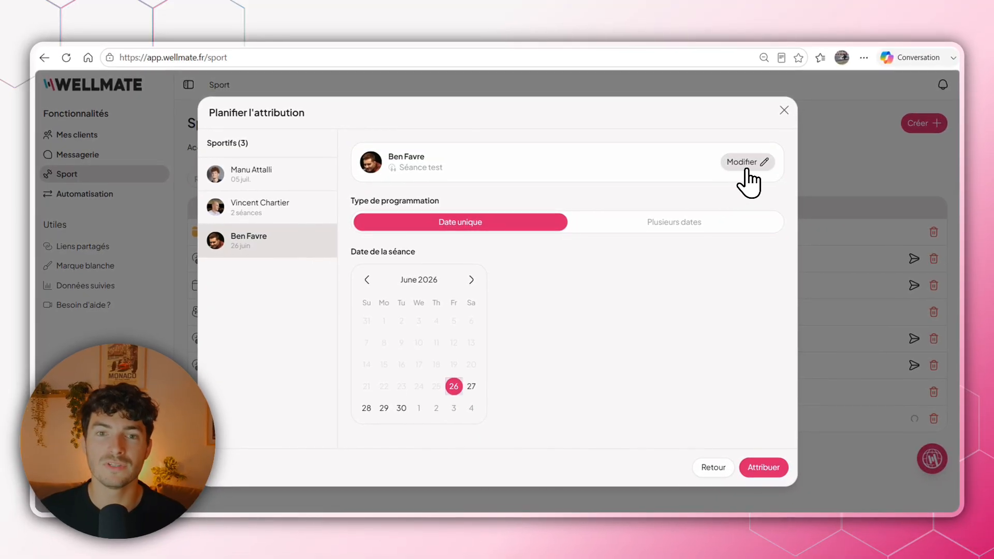
pyautogui.click(748, 164)
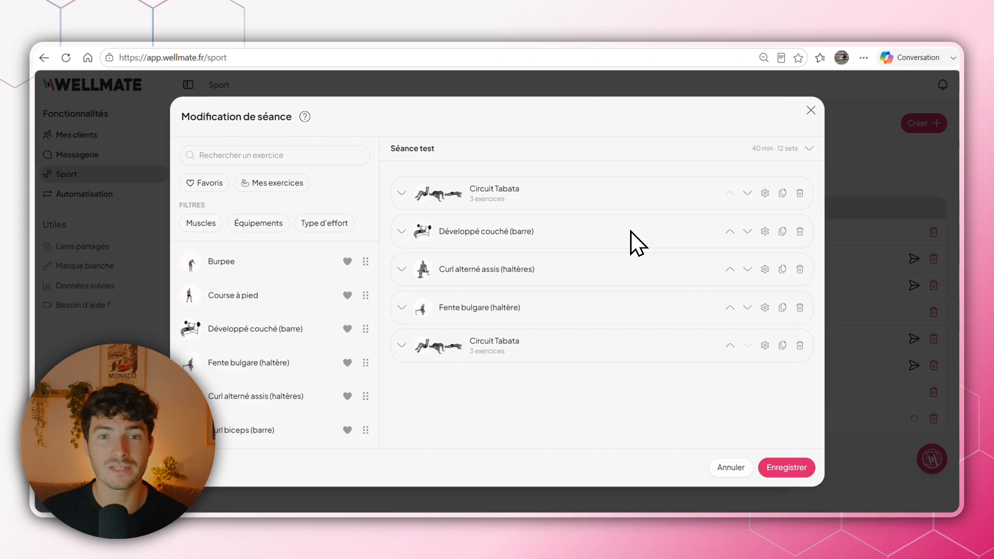
pyautogui.click(799, 193)
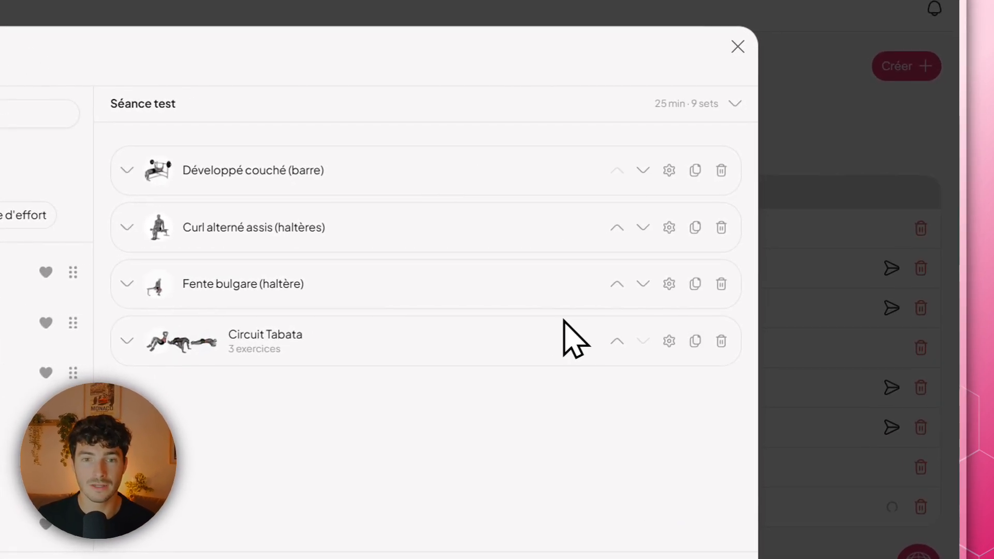
pyautogui.click(720, 341)
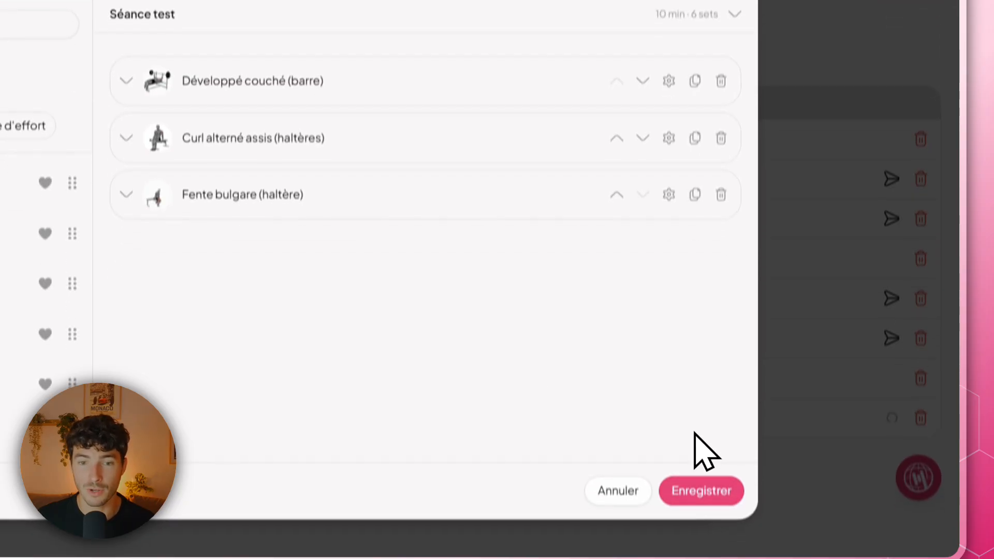
pyautogui.click(705, 462)
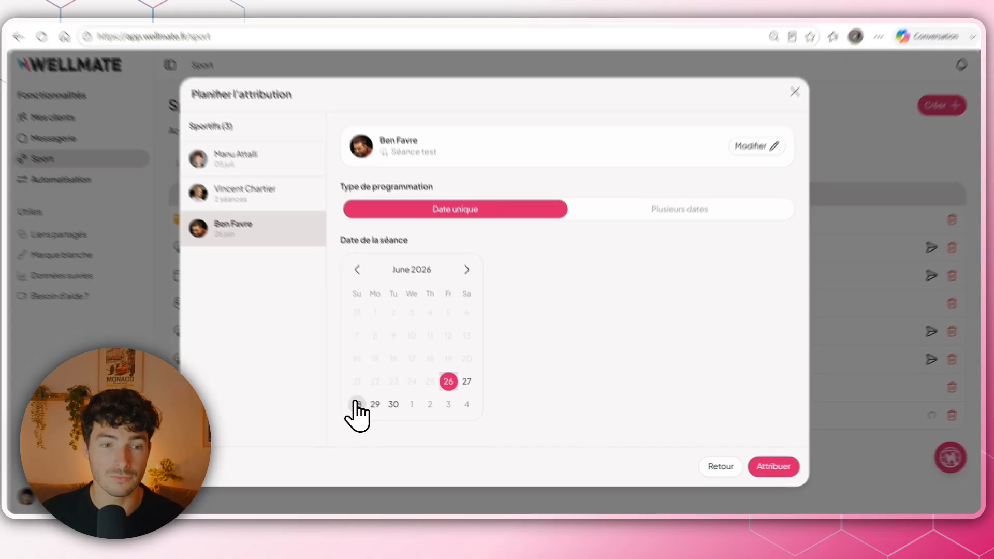
# - Set the third athlete's single session date to 28 June 2026 and assign the session to all selected athletes
pyautogui.click(363, 407)
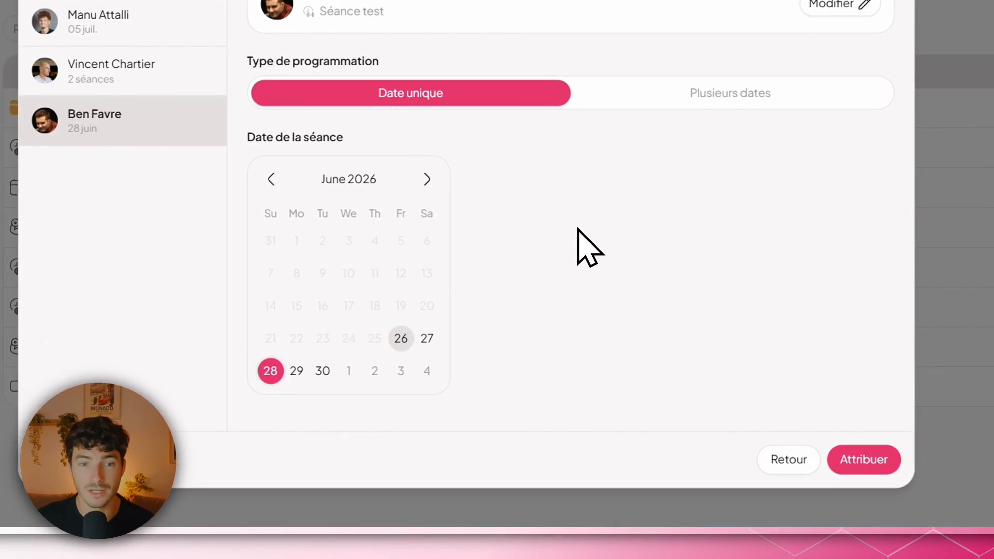
pyautogui.click(846, 459)
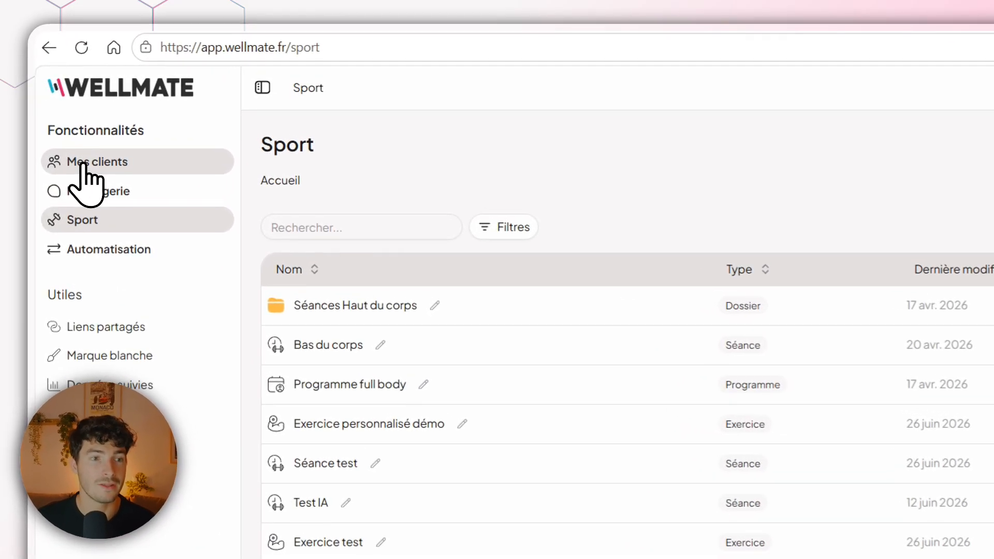
# - Check the sport calendar of the client with the recurring session in weekly view, advancing to 6–12 July 2026
pyautogui.click(61, 134)
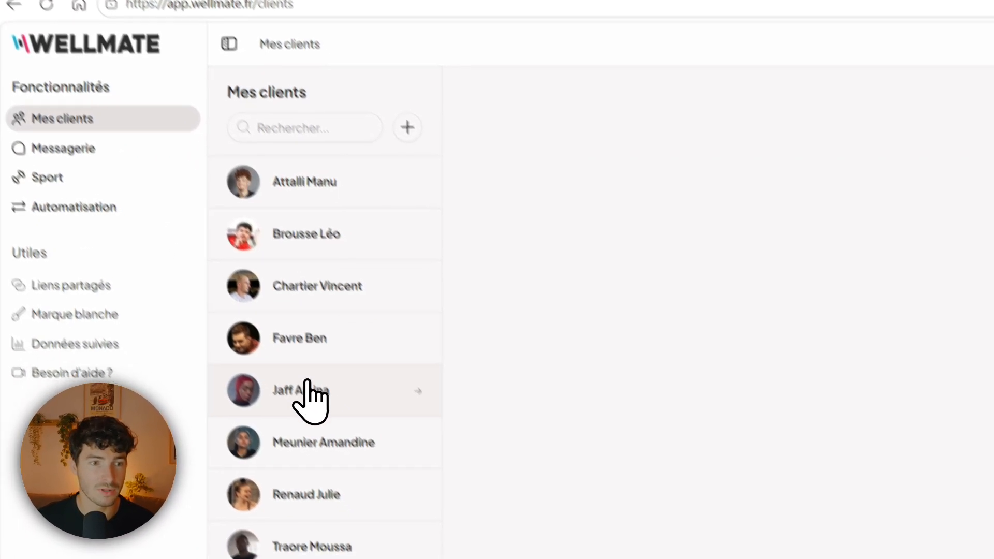
pyautogui.click(355, 340)
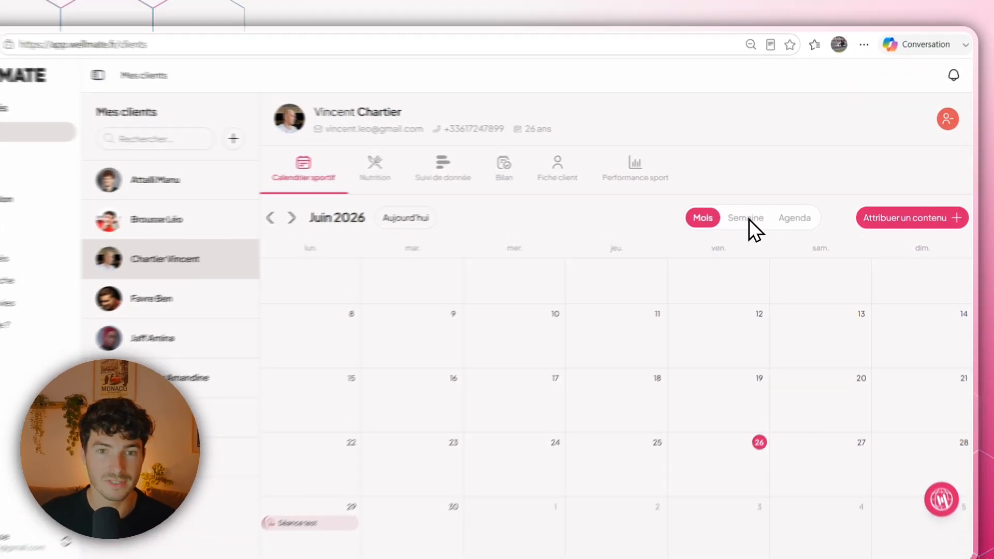
pyautogui.click(759, 211)
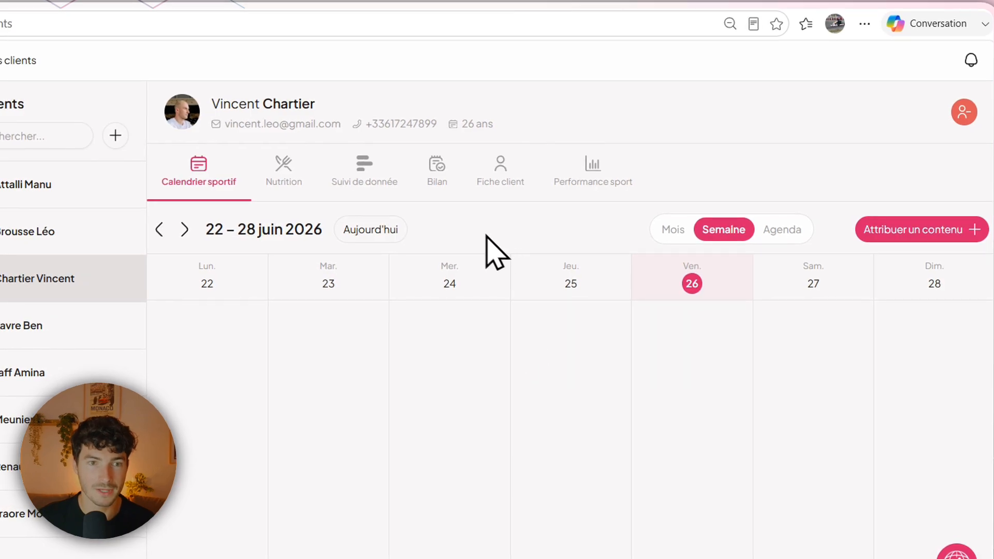
pyautogui.click(185, 229)
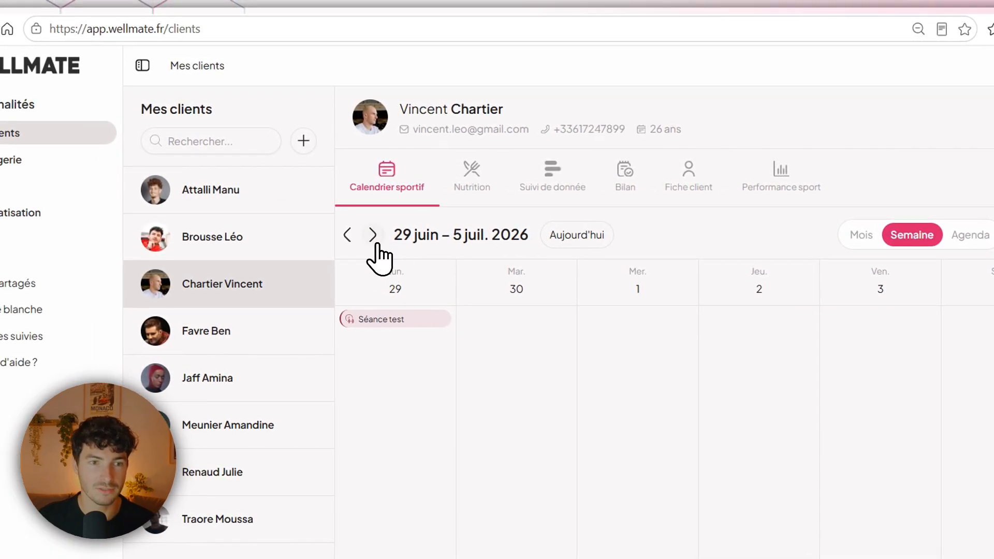
pyautogui.click(372, 235)
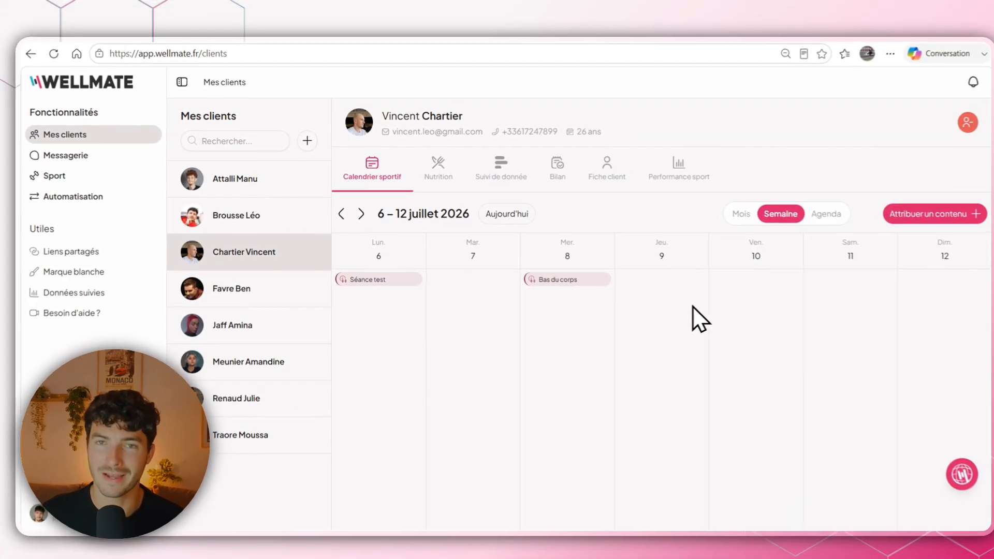